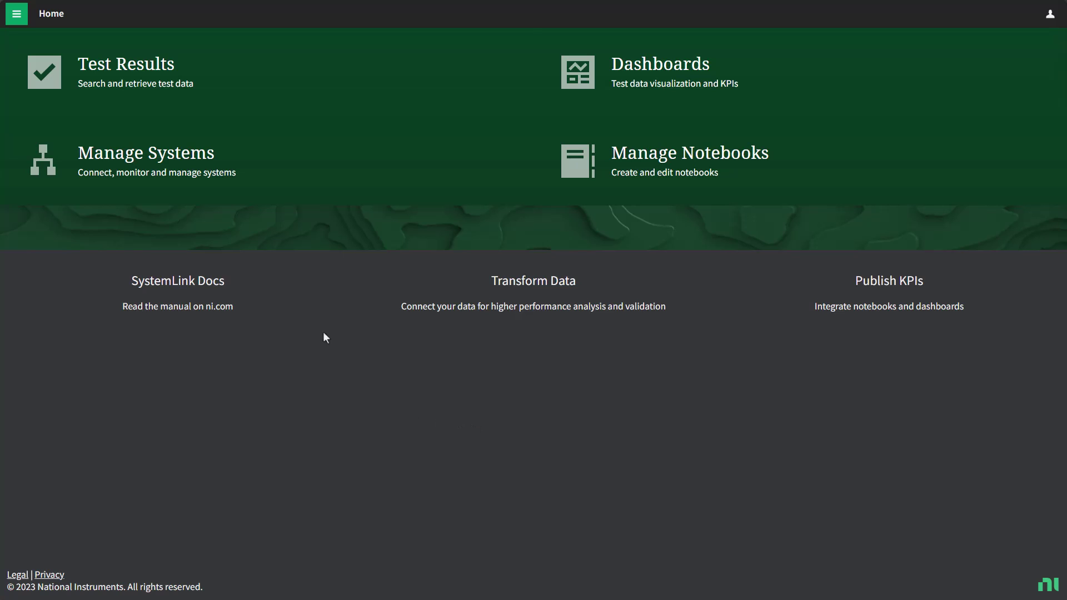
- Open the NX_74205_Defiant product from the Products list and widen its Test program column
click(17, 20)
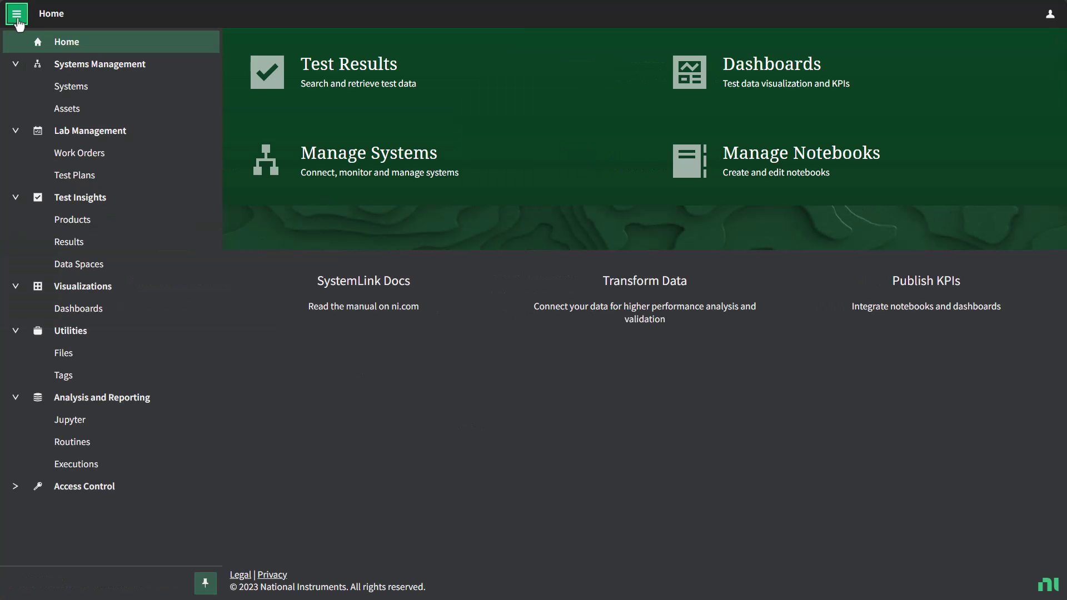
click(74, 222)
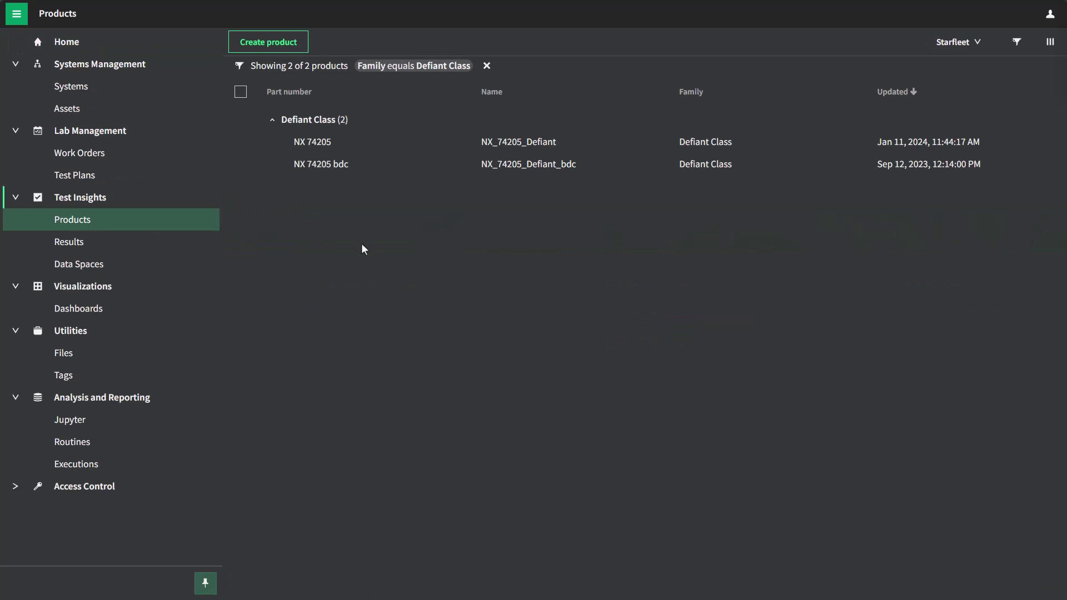
click(16, 14)
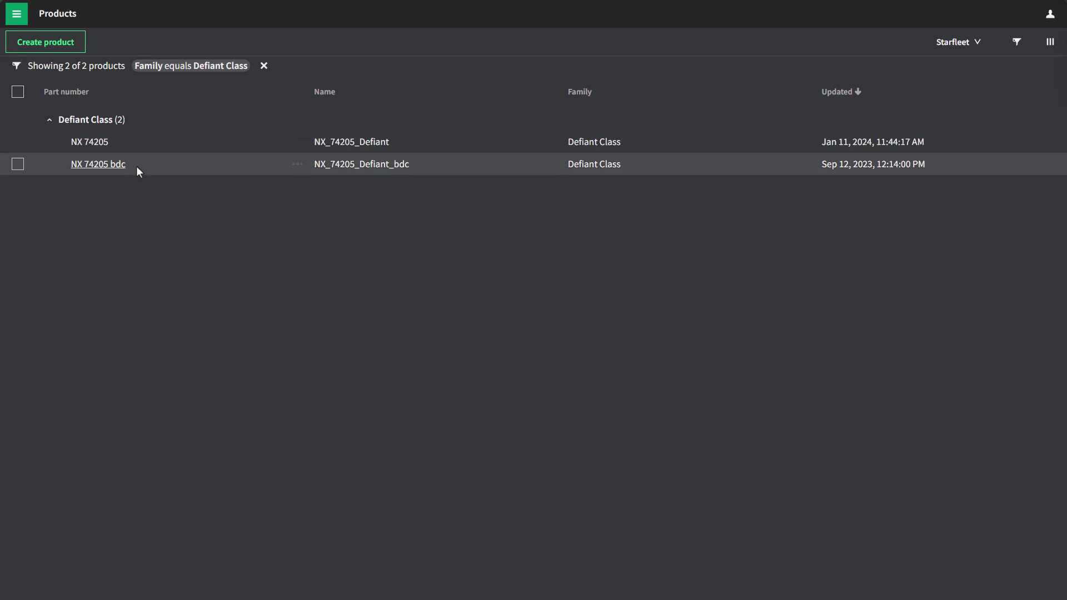
click(94, 146)
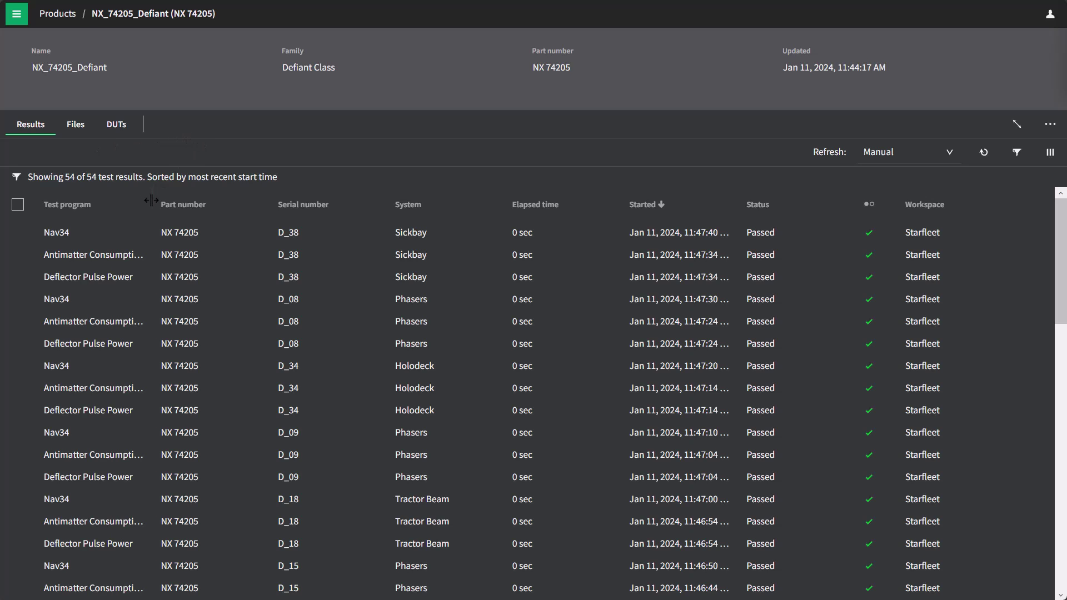
drag(153, 203, 201, 202)
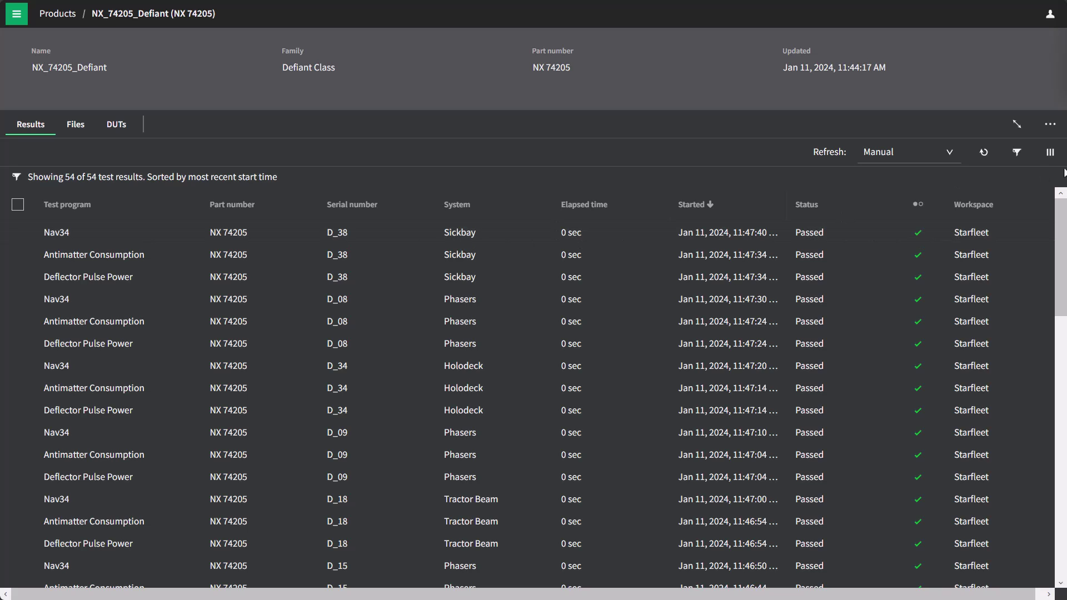
- Add a grouping level on Test program to the results table layout
click(1050, 151)
click(627, 89)
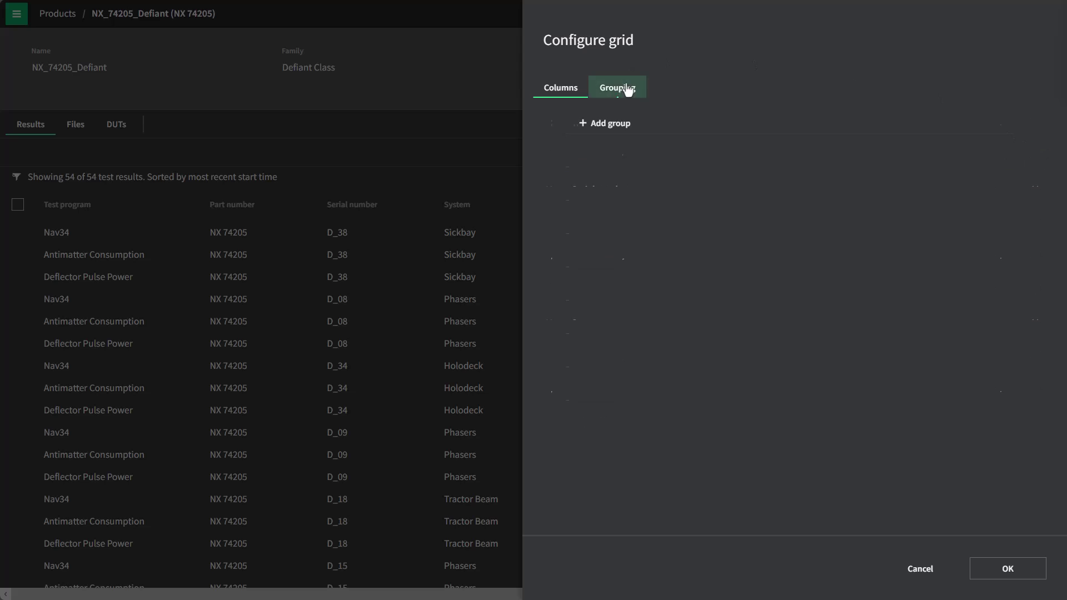
click(604, 124)
click(602, 132)
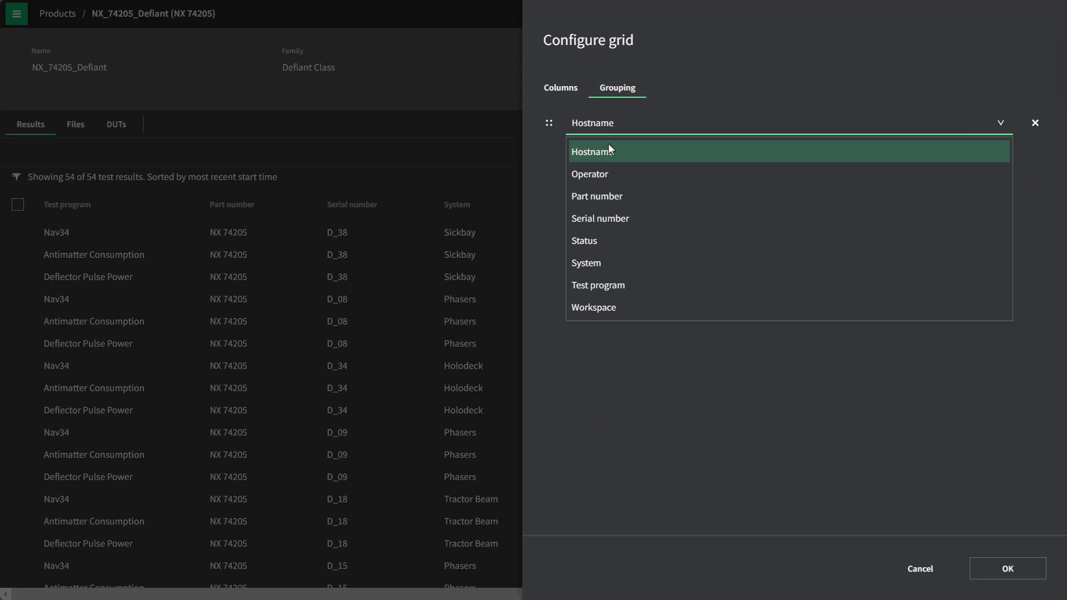
click(612, 296)
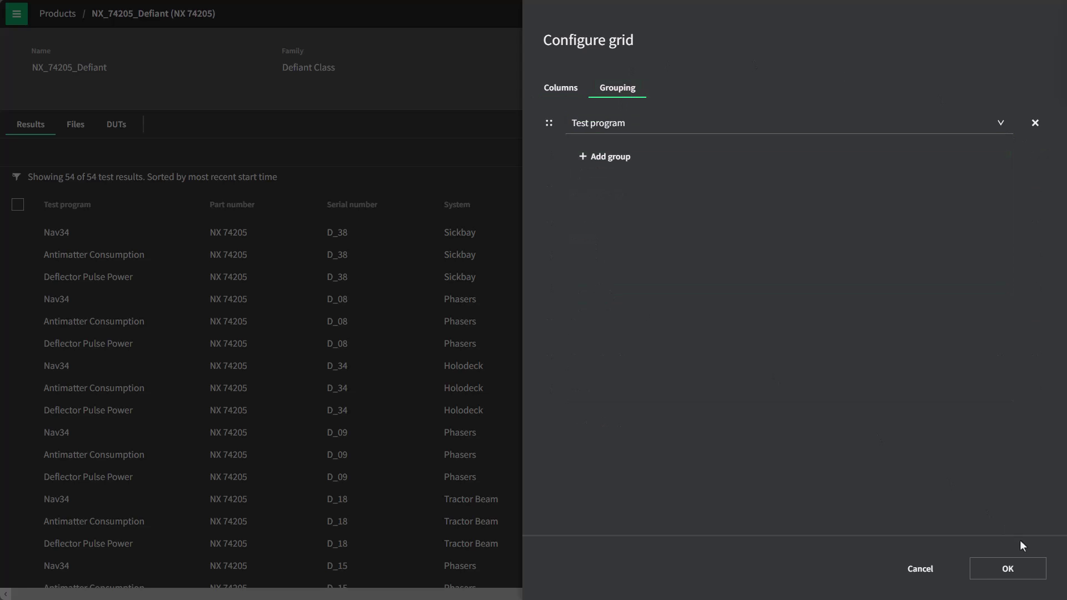
click(1015, 570)
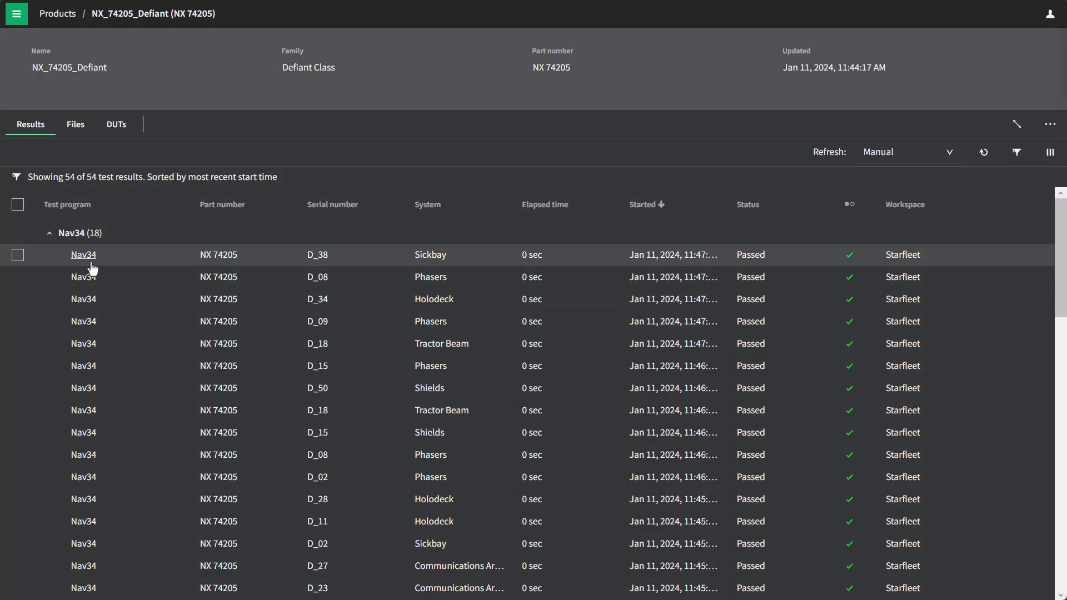
- Collapse the Nav34, Antimatter Consumption and Deflector Pulse Power groups, then re-expand Nav34
click(50, 237)
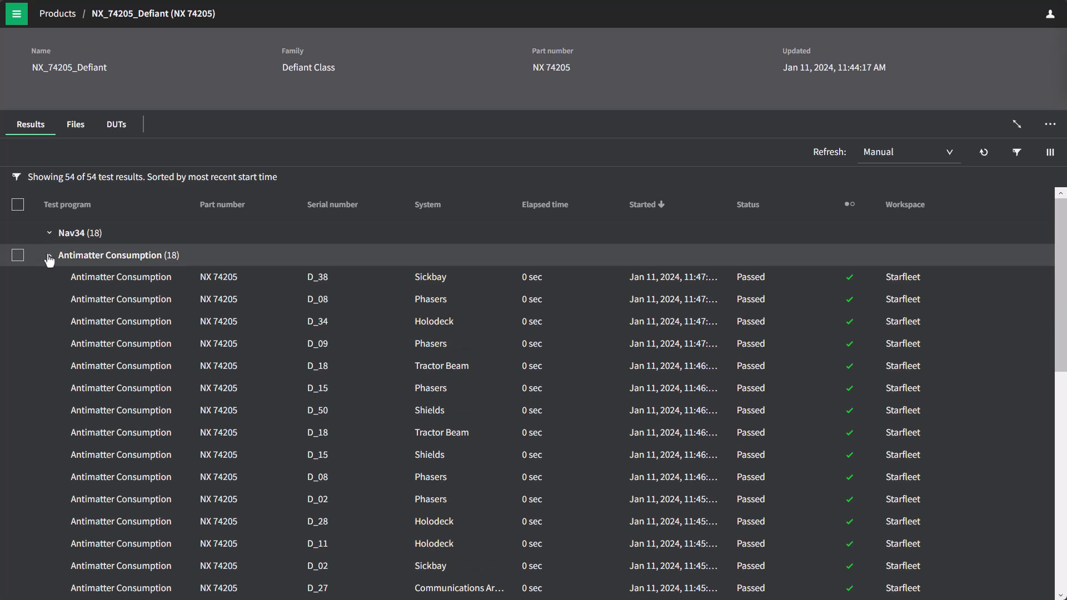
click(50, 257)
click(50, 278)
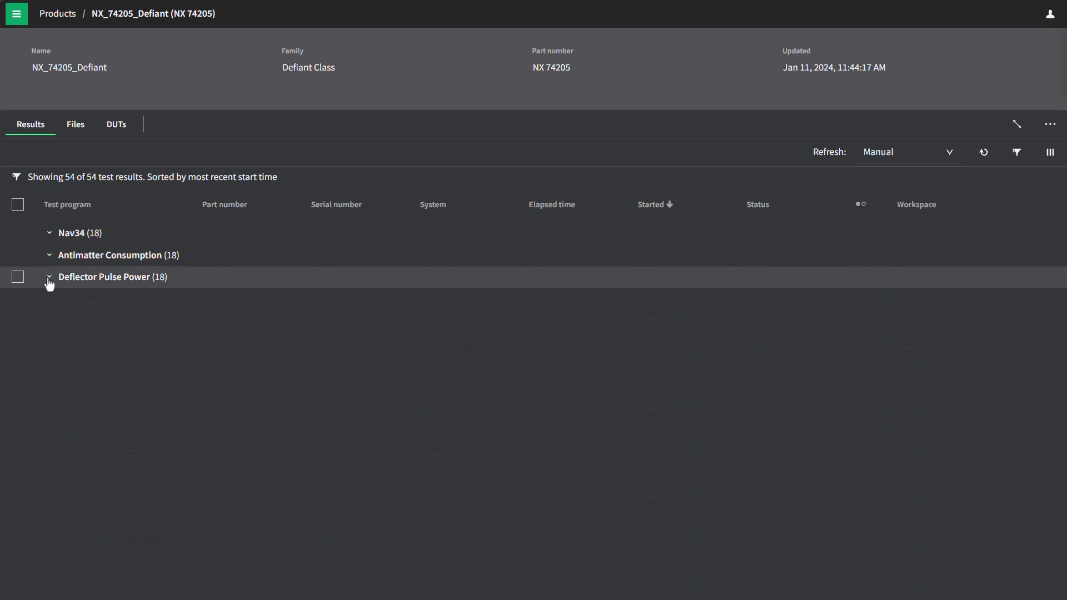
click(48, 236)
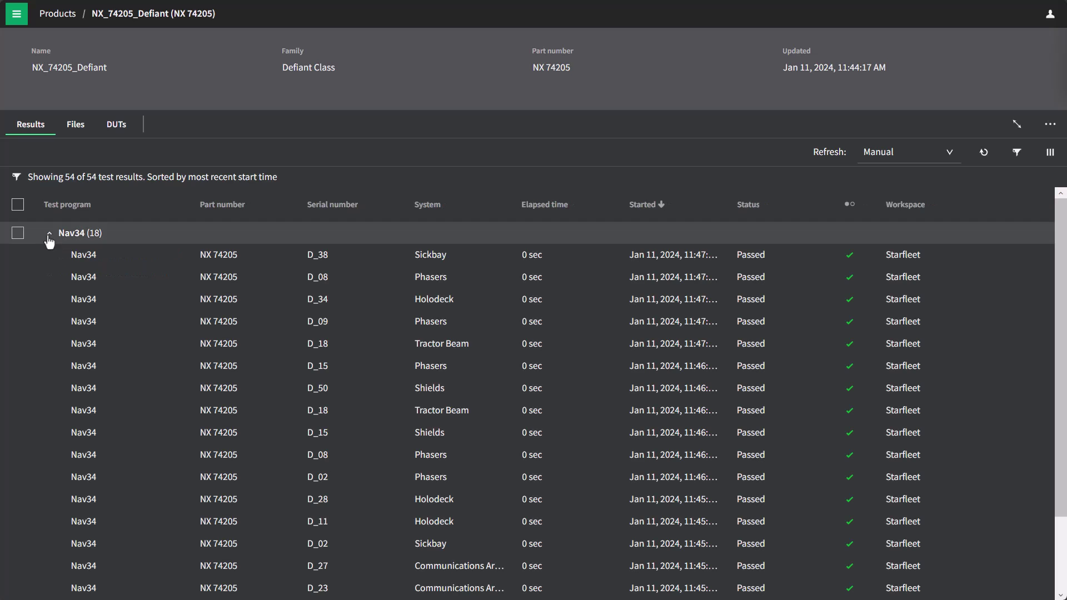
- Open the D_38 Nav34 result and visualize its My test step in a new data space
click(84, 259)
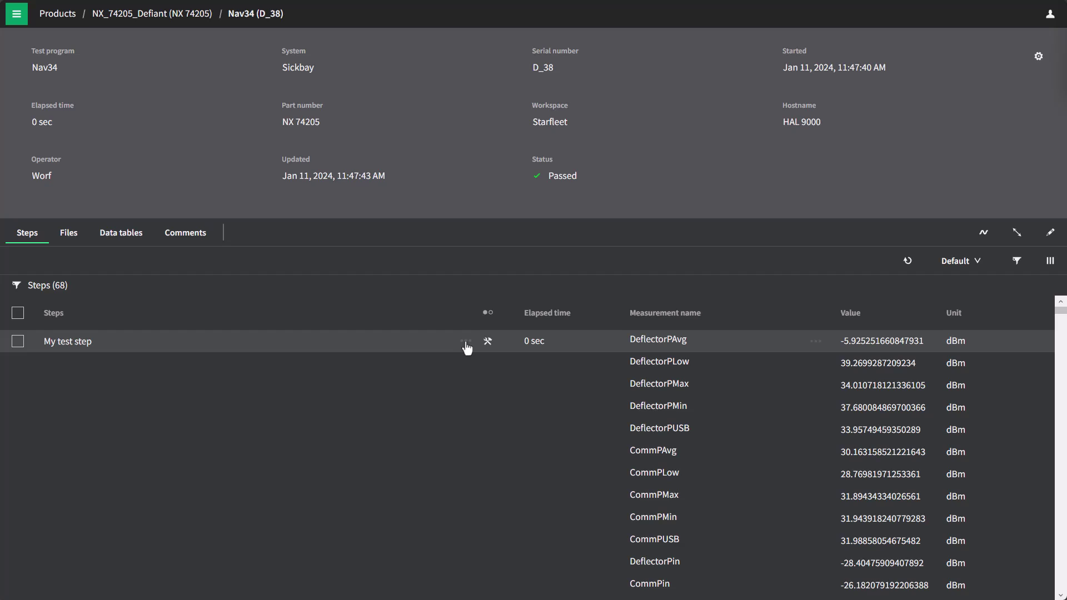
click(466, 343)
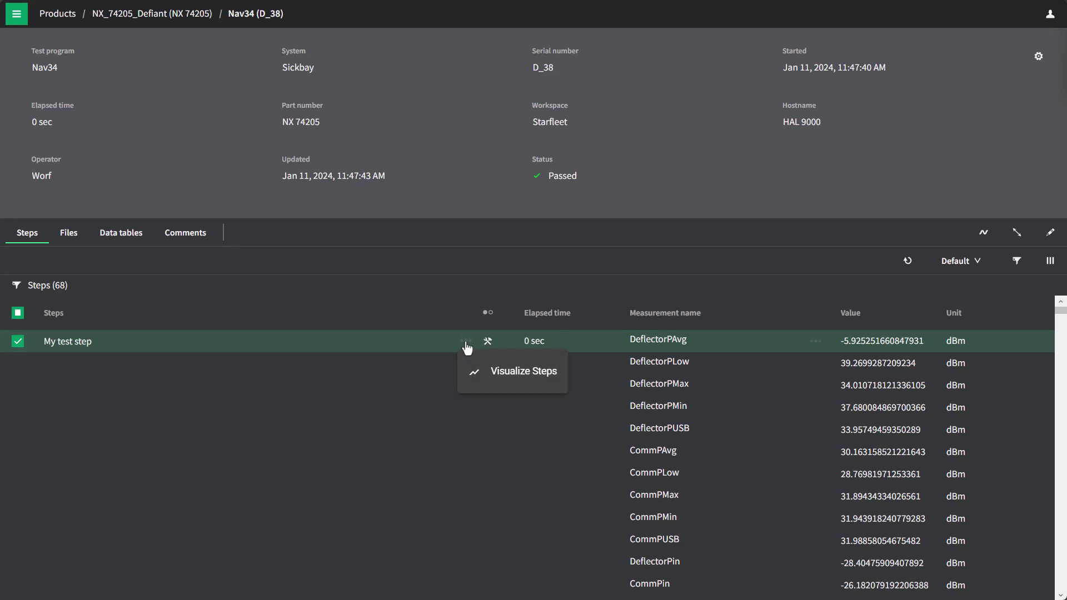
click(500, 381)
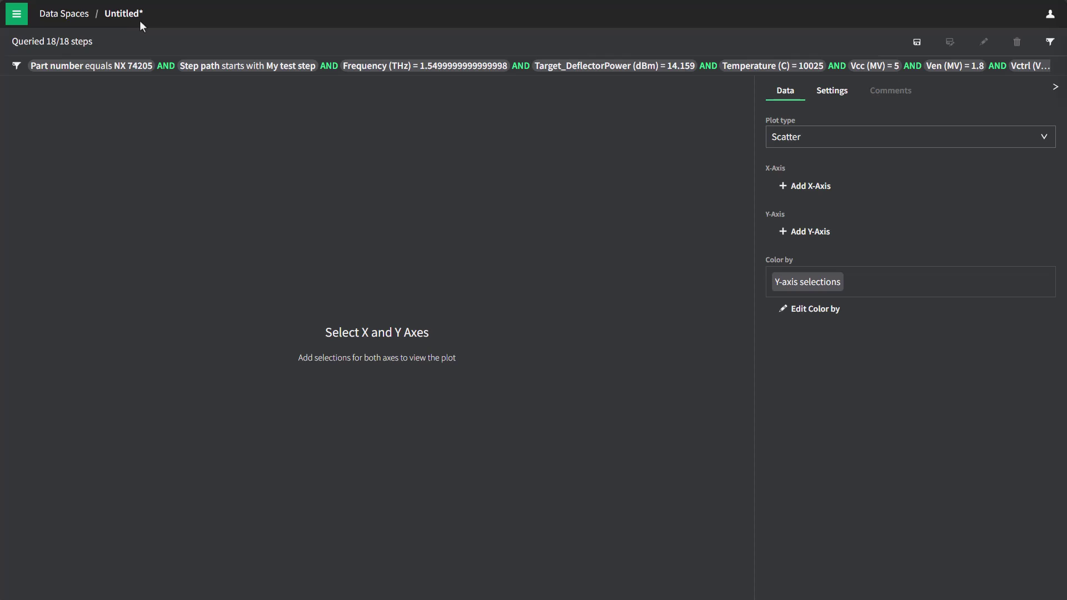
click(1048, 48)
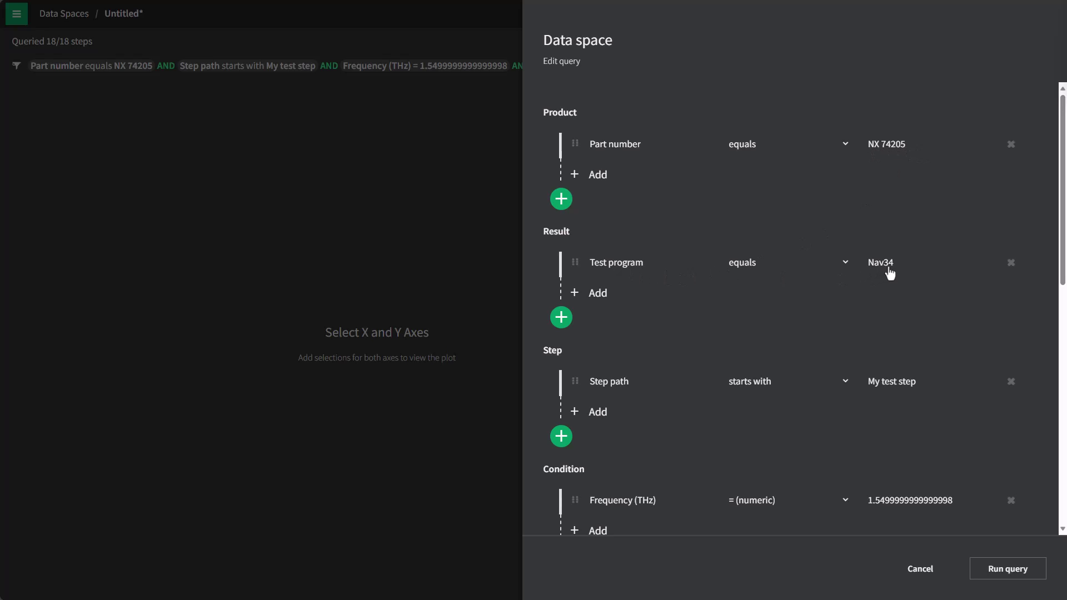
scroll(865, 309, down, 2)
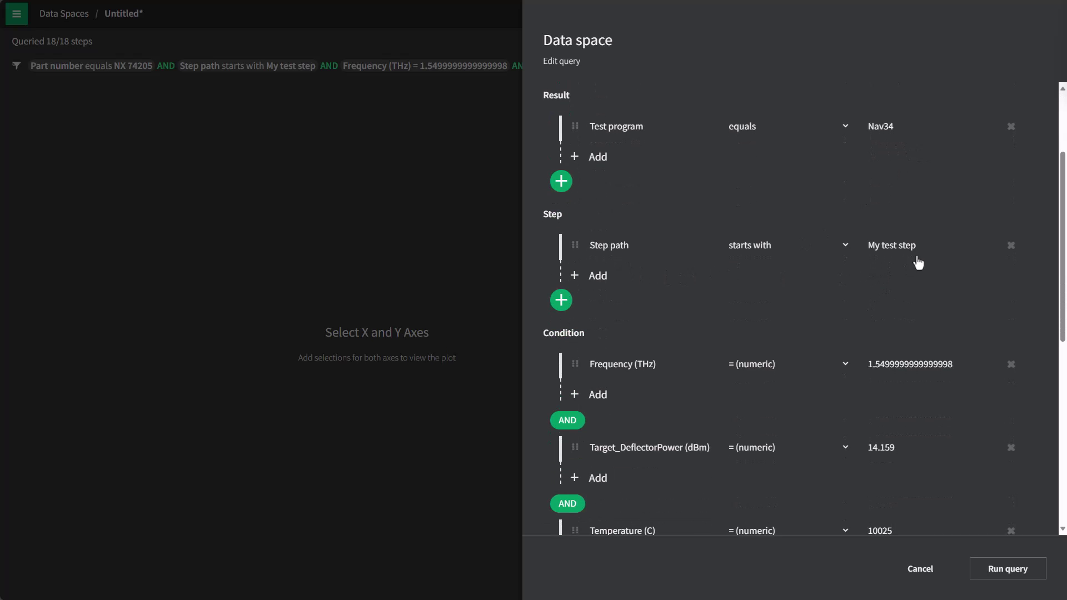
scroll(896, 277, down, 3)
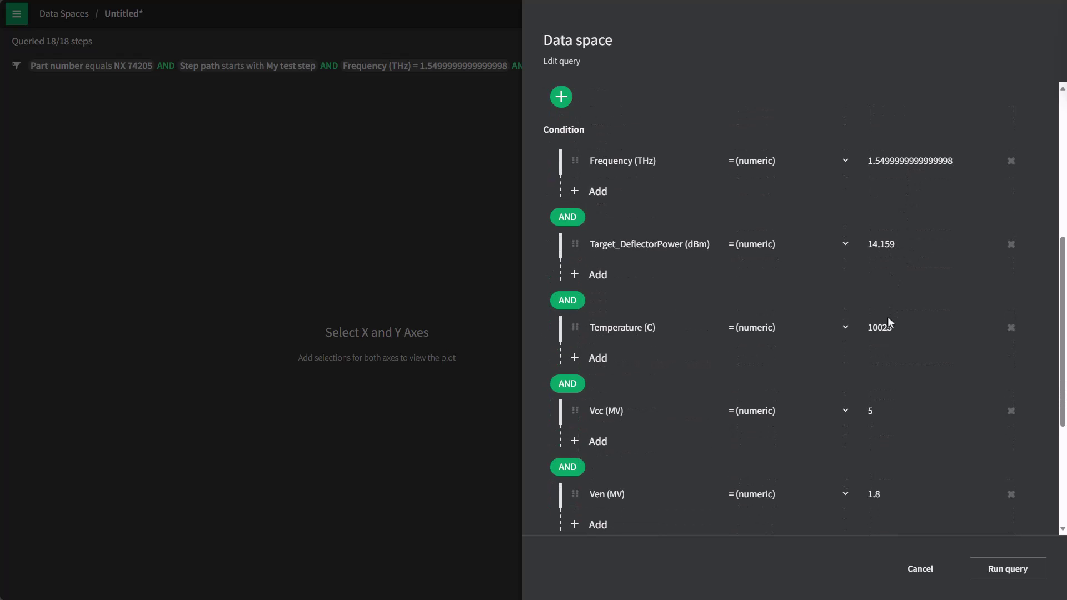
scroll(892, 327, down, 4)
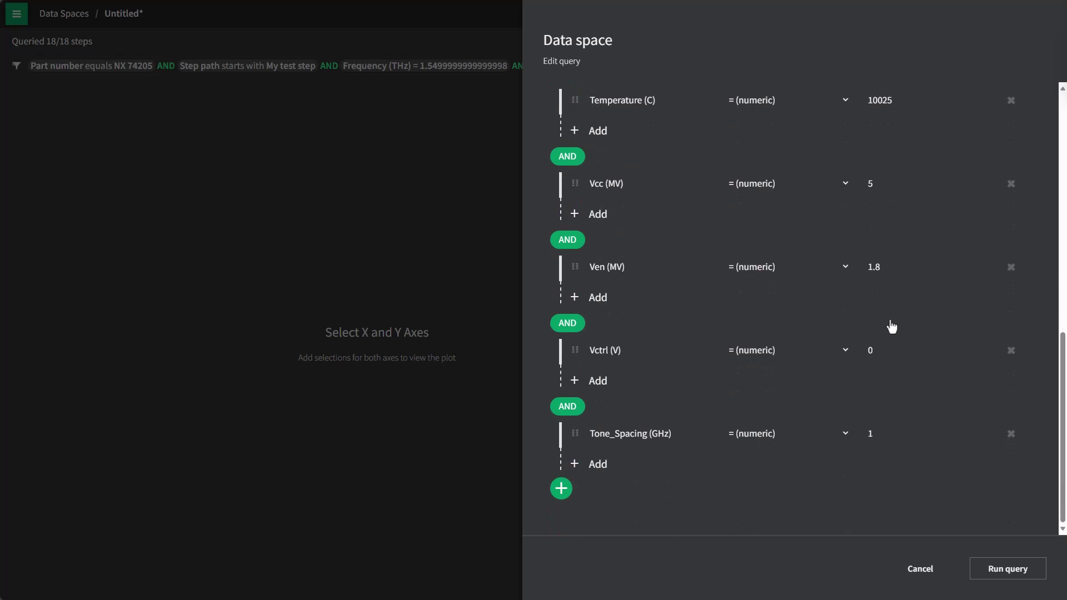
scroll(891, 327, up, 1)
scroll(892, 327, up, 1)
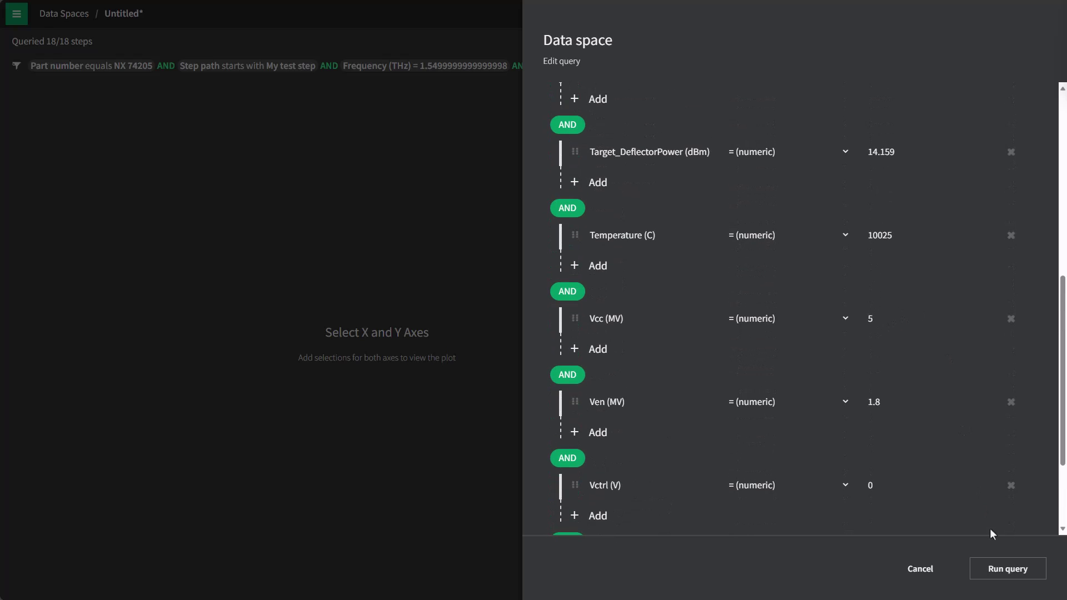
click(1005, 572)
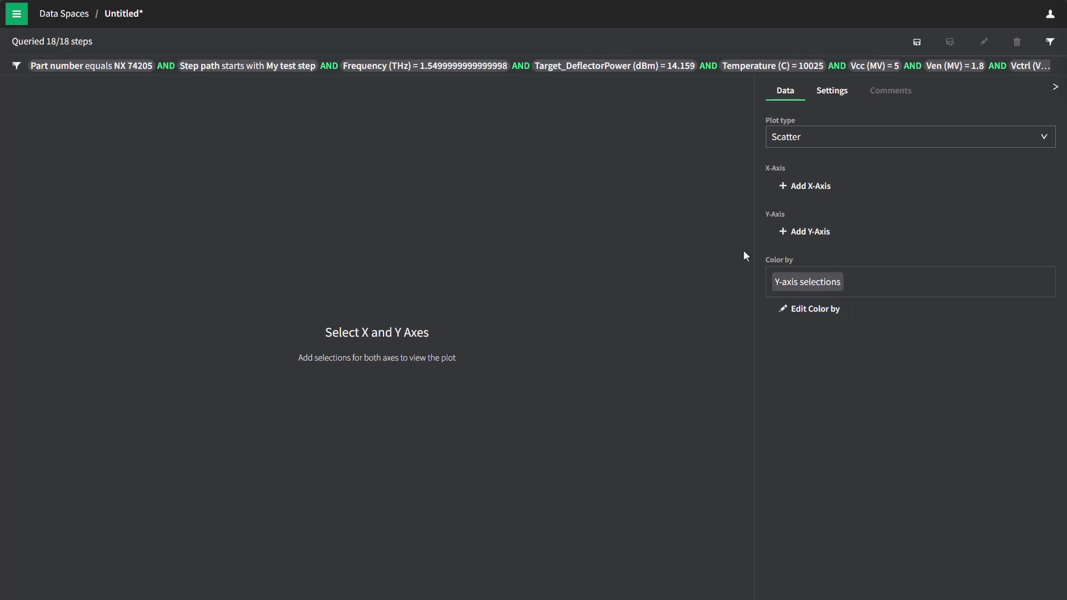
- Put Time on the chart's X-axis
click(809, 188)
click(578, 140)
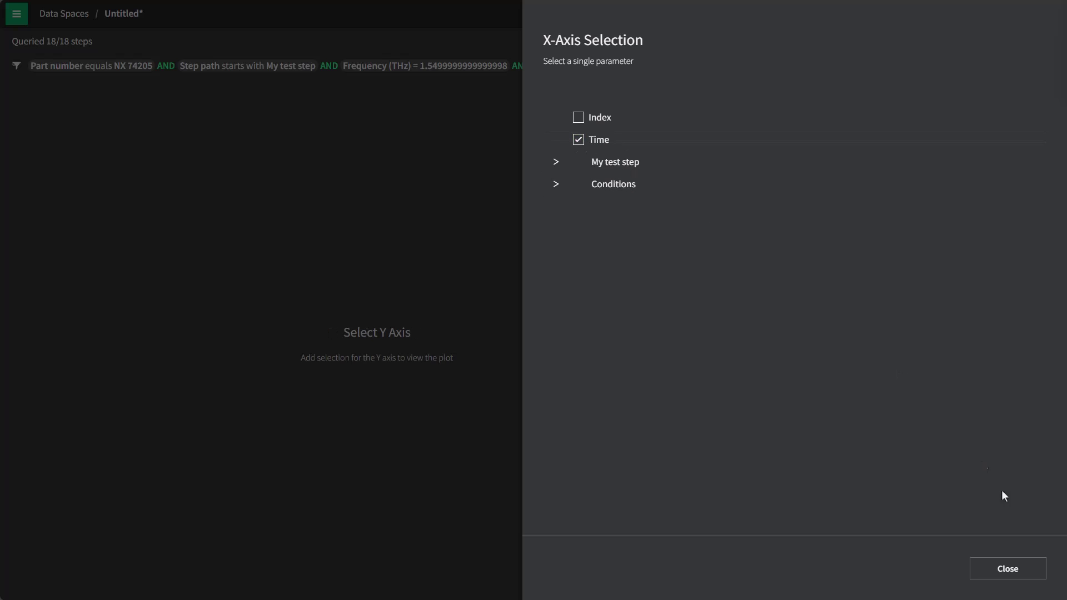
click(1019, 570)
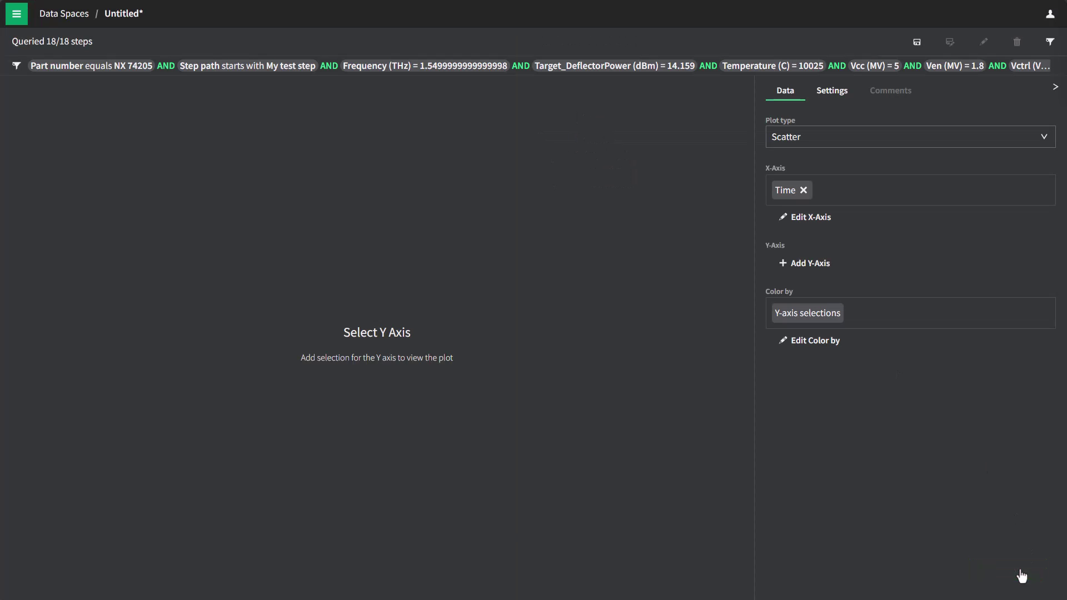
- Select all My test step parameters for the Y-axis
click(809, 265)
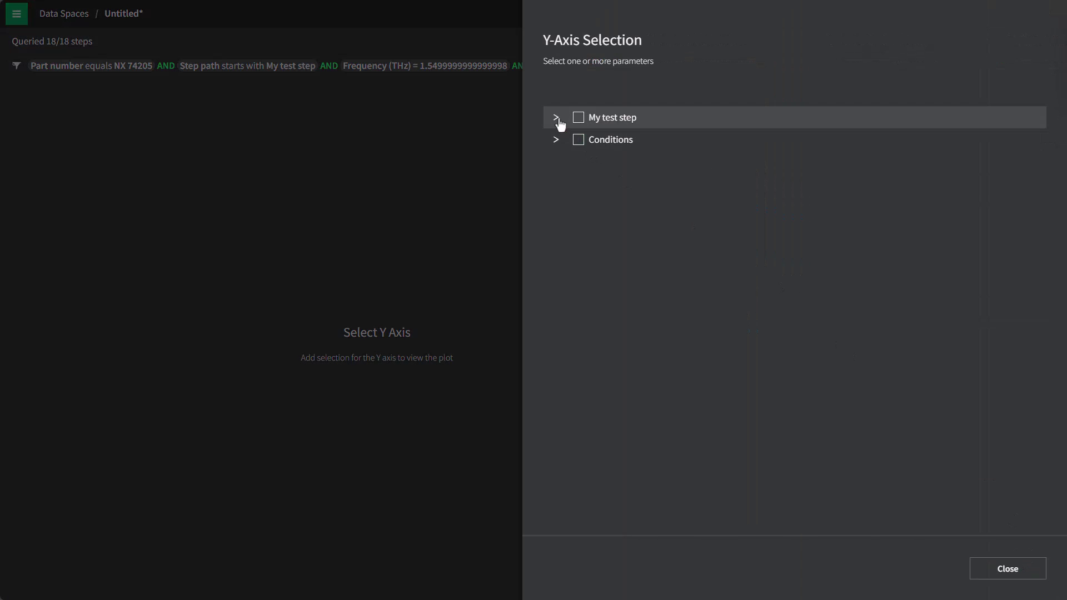
click(556, 118)
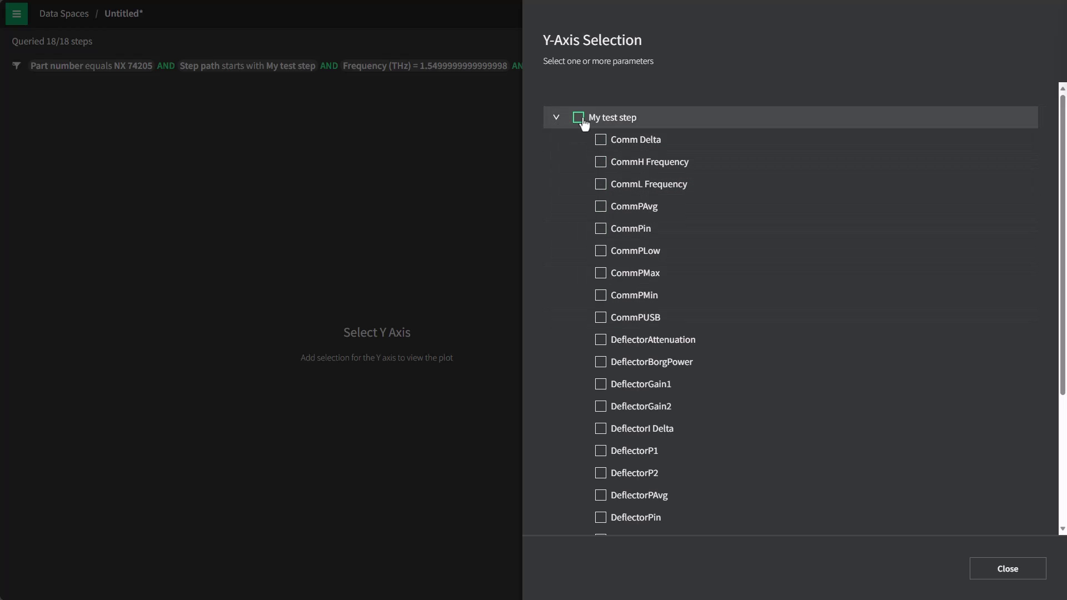
click(579, 118)
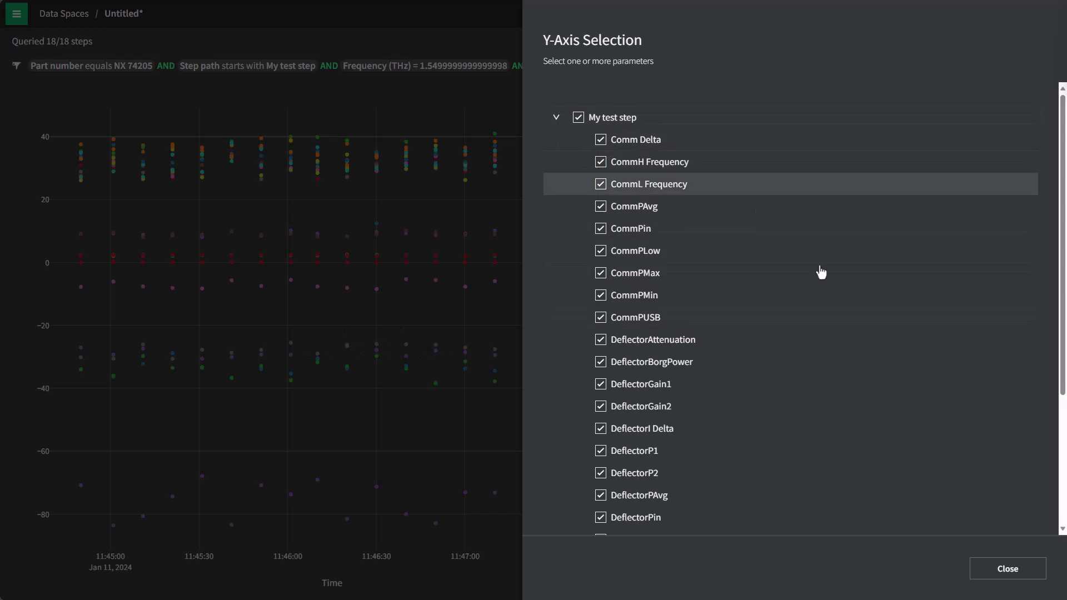
click(1007, 570)
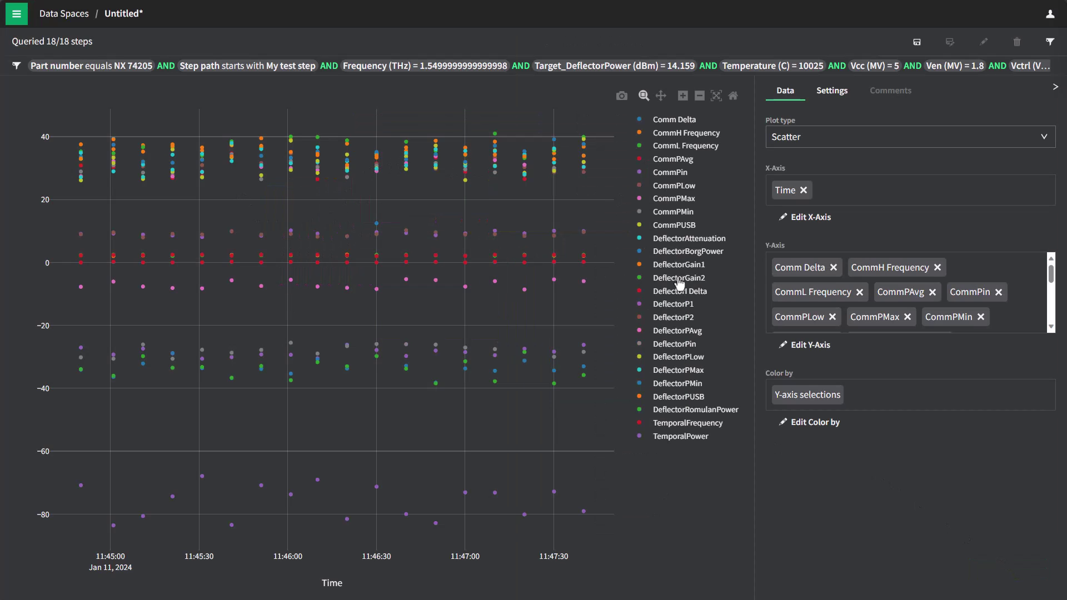
- Change the Plot type from scatter to Line
click(815, 146)
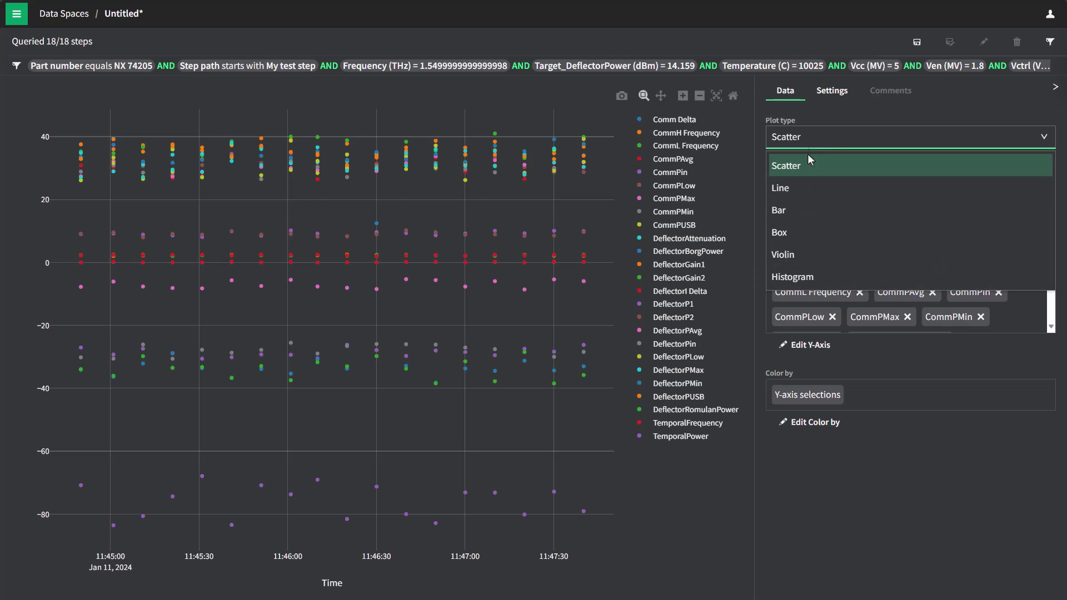
click(802, 192)
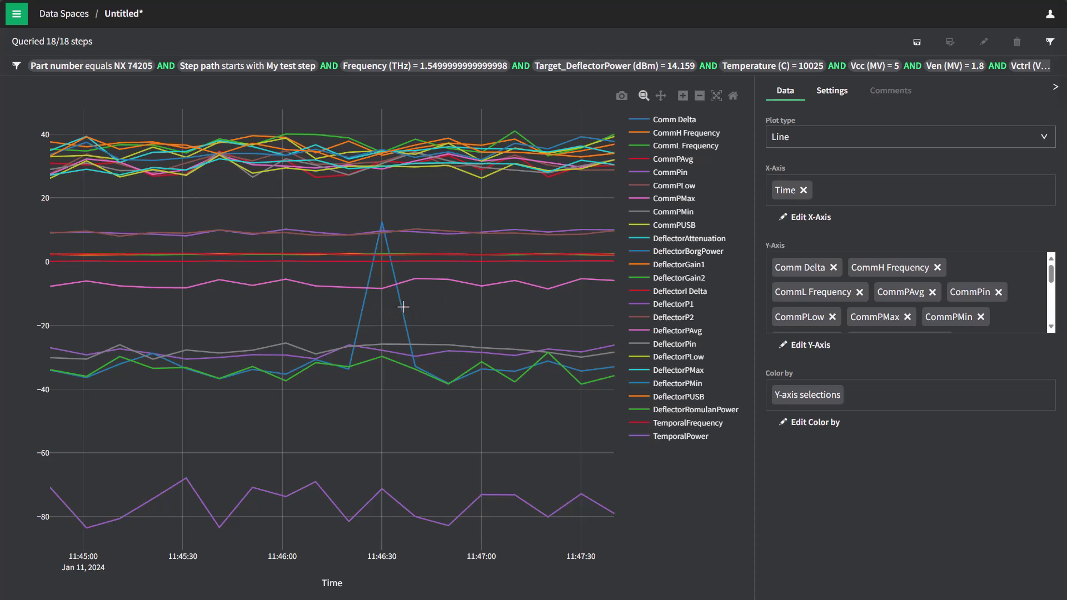
mouse_move(382, 223)
- Enable a vertical distribution plot of type Histogram in the chart Settings, then return to Data
click(832, 91)
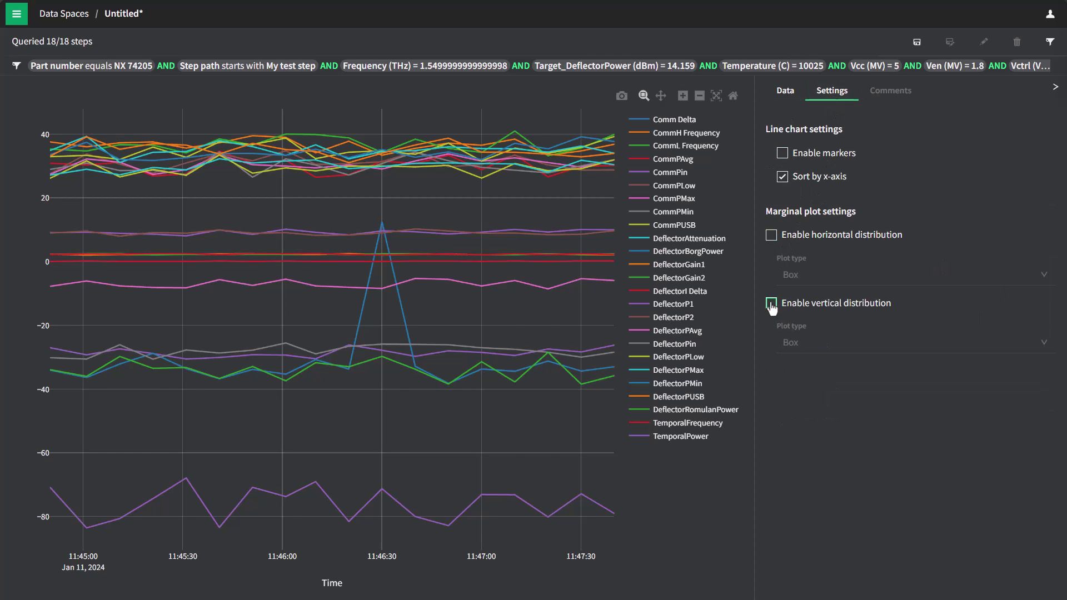
click(771, 304)
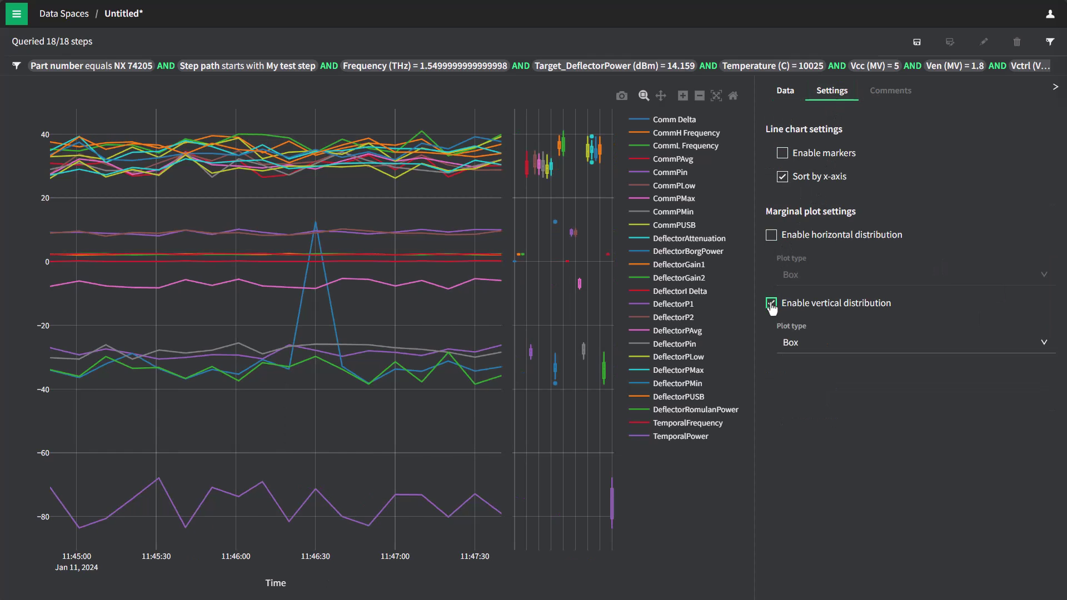
click(809, 352)
click(806, 324)
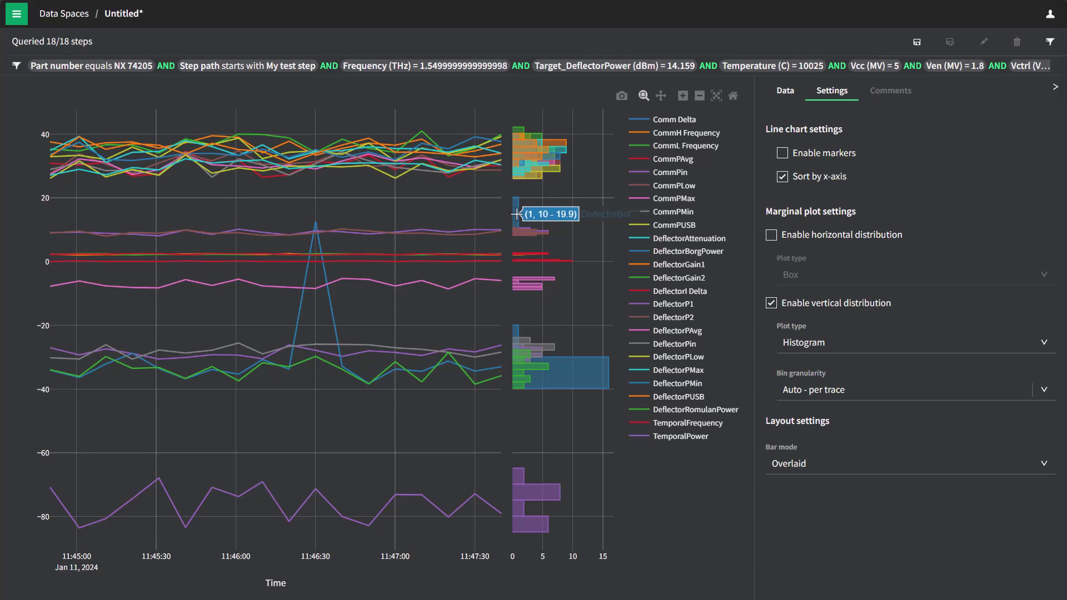
click(785, 94)
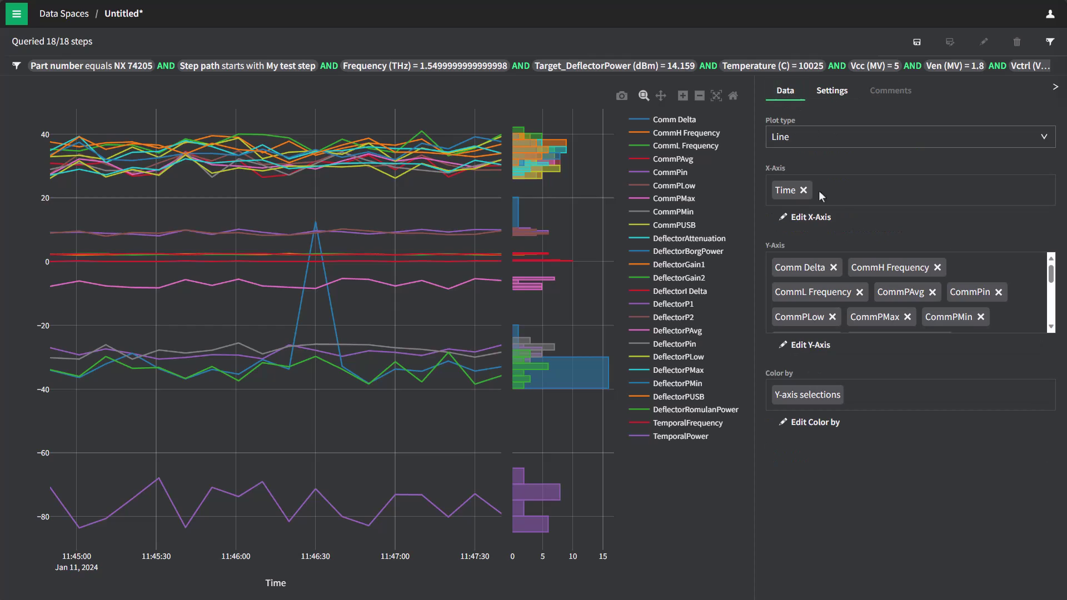
- Replace the Y-axis selection with DeflectorBorgPower alone, revealing a spike near 12.5
click(802, 347)
click(578, 117)
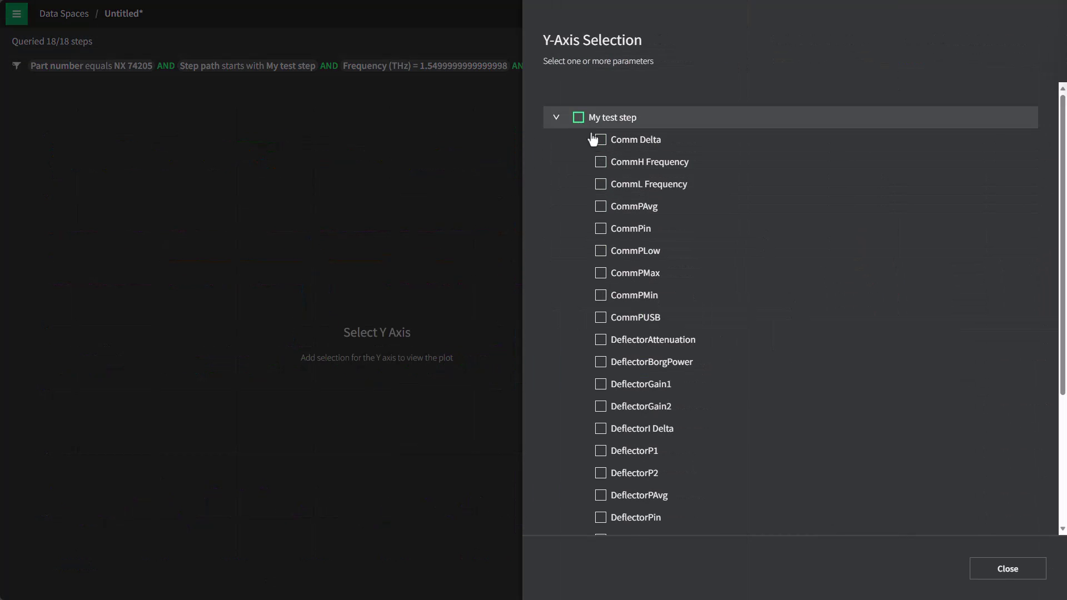
click(602, 367)
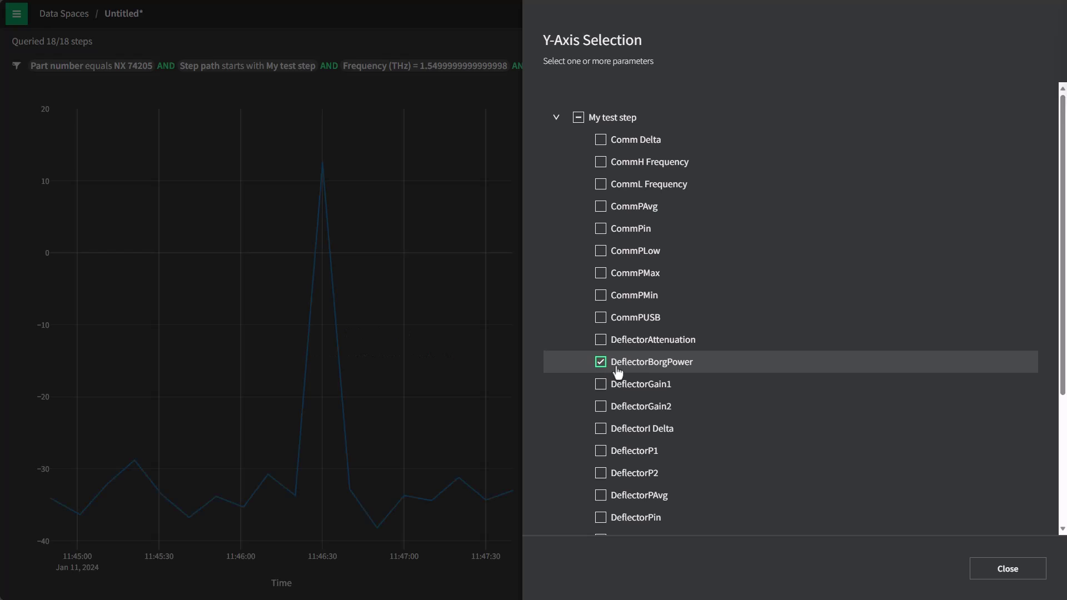
click(995, 572)
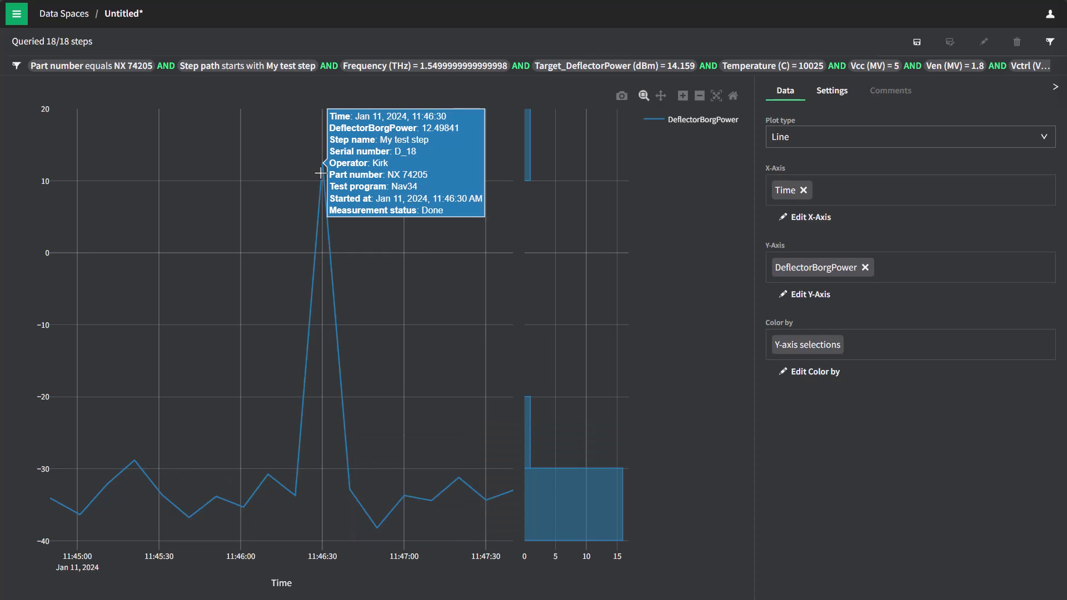
mouse_move(322, 184)
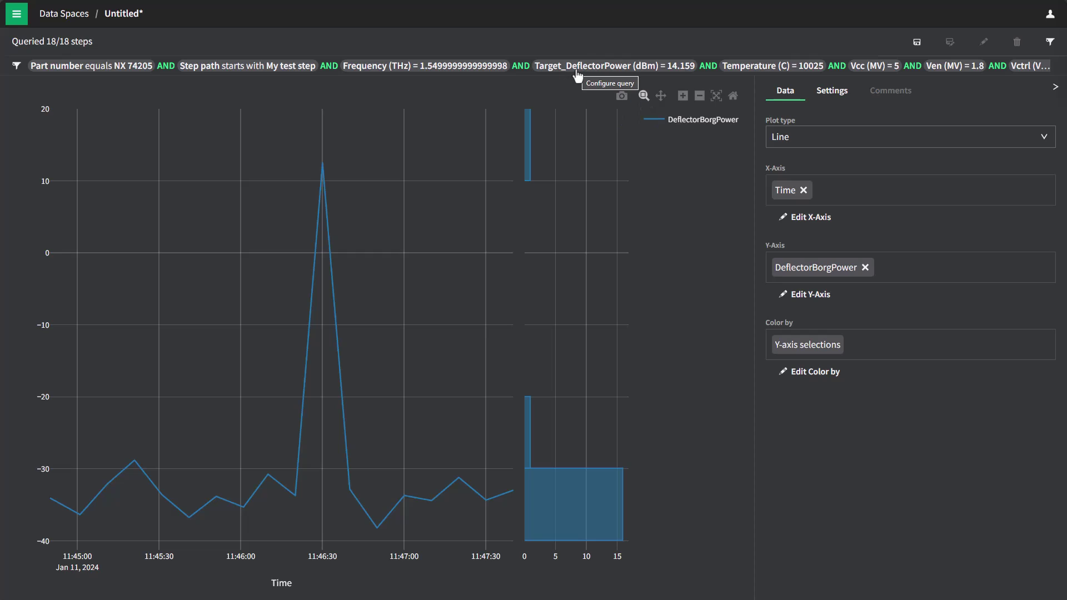
- Delete the Temperature and remaining condition filters from the query and rerun it
click(1050, 42)
scroll(970, 401, down, 10)
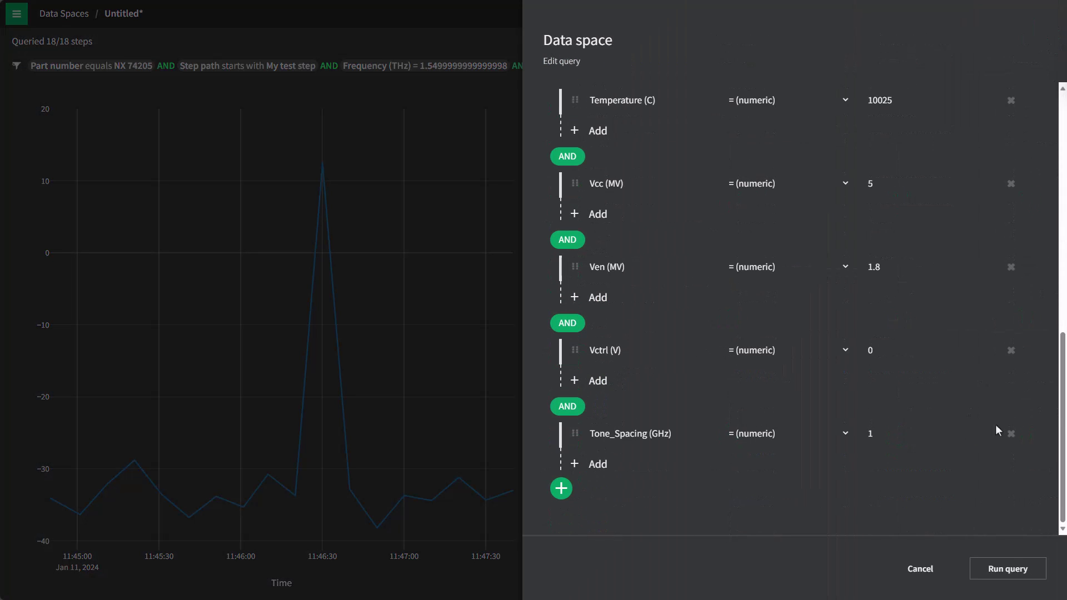
scroll(1009, 438, up, 6)
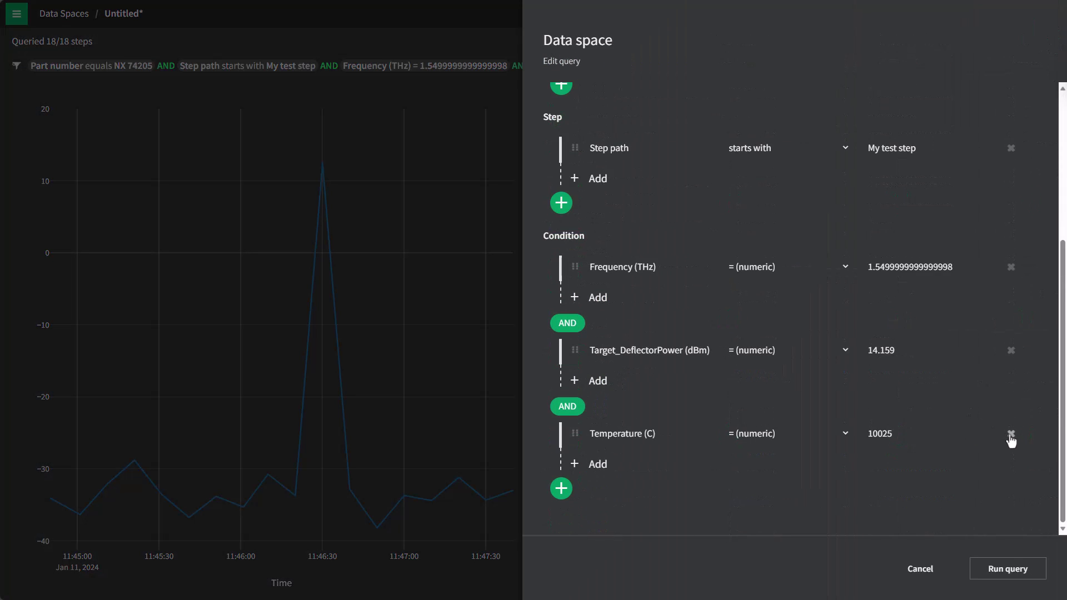
click(1011, 434)
click(1010, 435)
click(1011, 434)
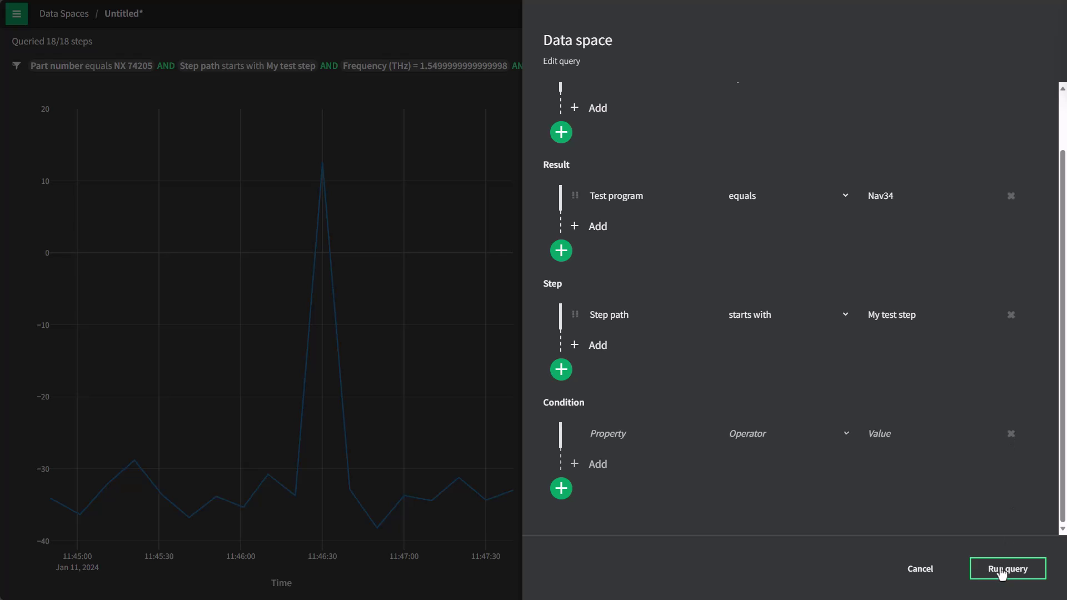
scroll(900, 301, up, 1)
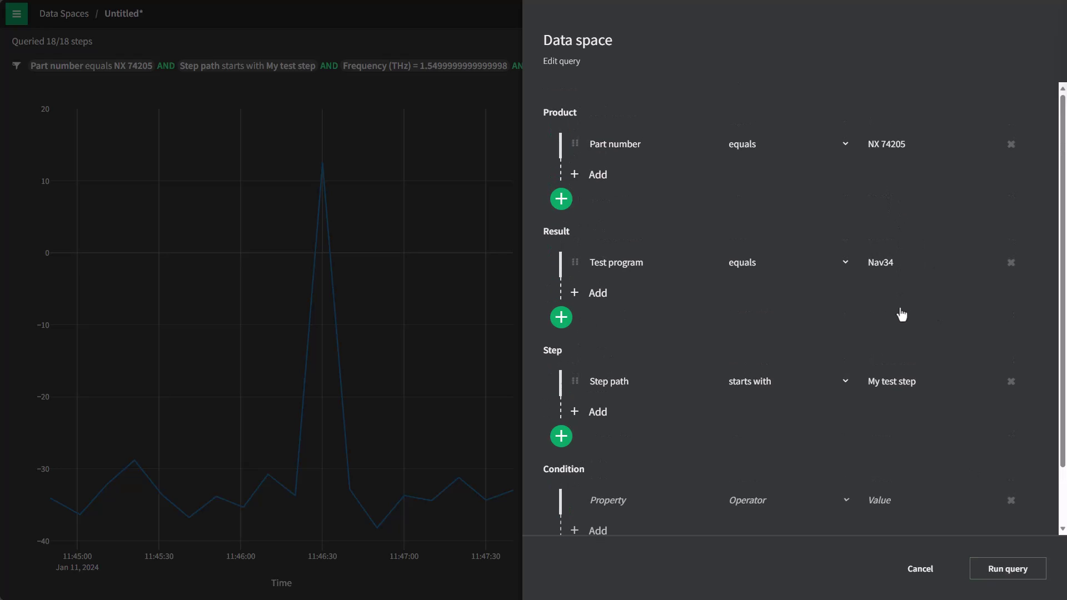
click(996, 579)
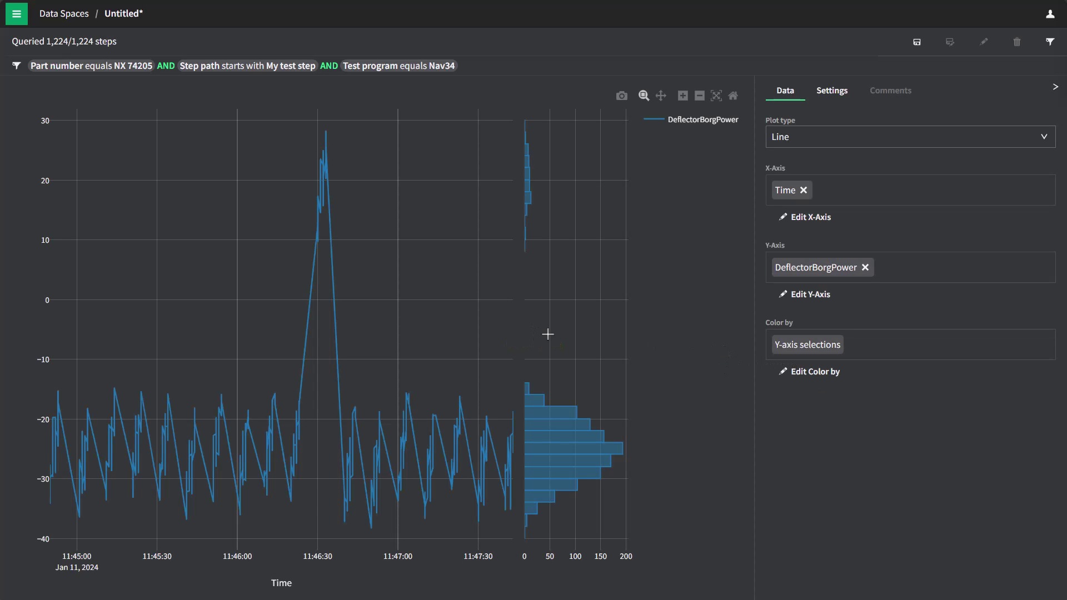
- Change the DeflectorBorgPower Plot type from Line to Scatter
mouse_move(308, 140)
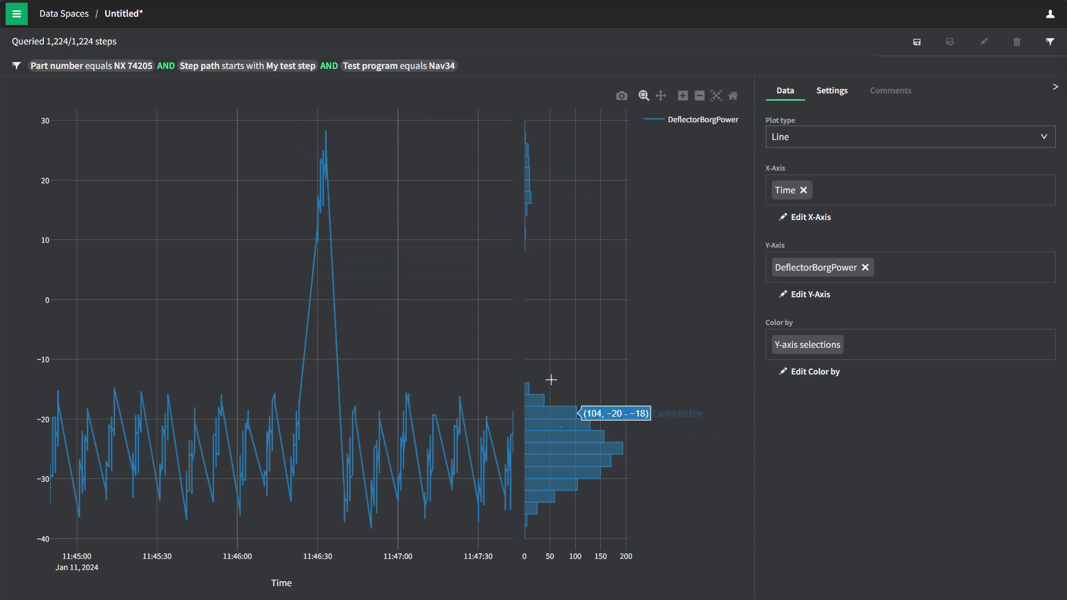
click(821, 142)
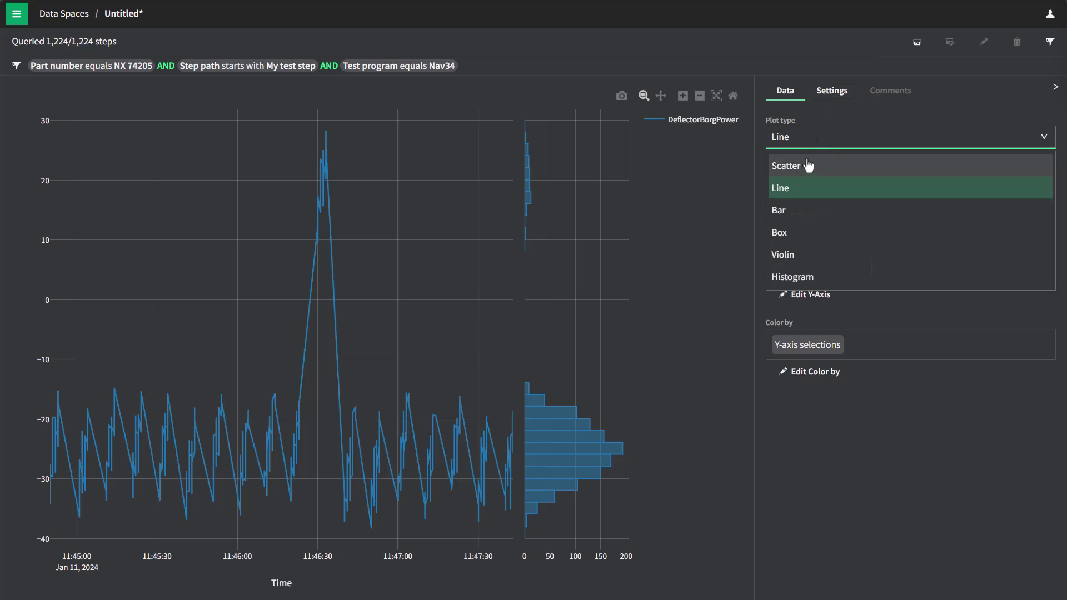
click(806, 165)
mouse_move(315, 130)
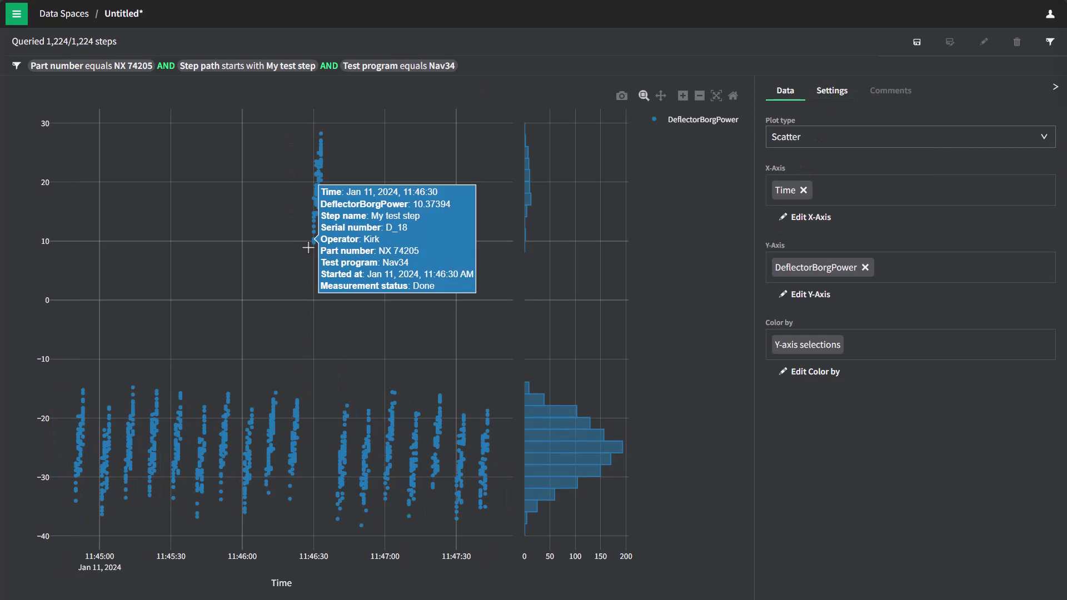
mouse_move(74, 449)
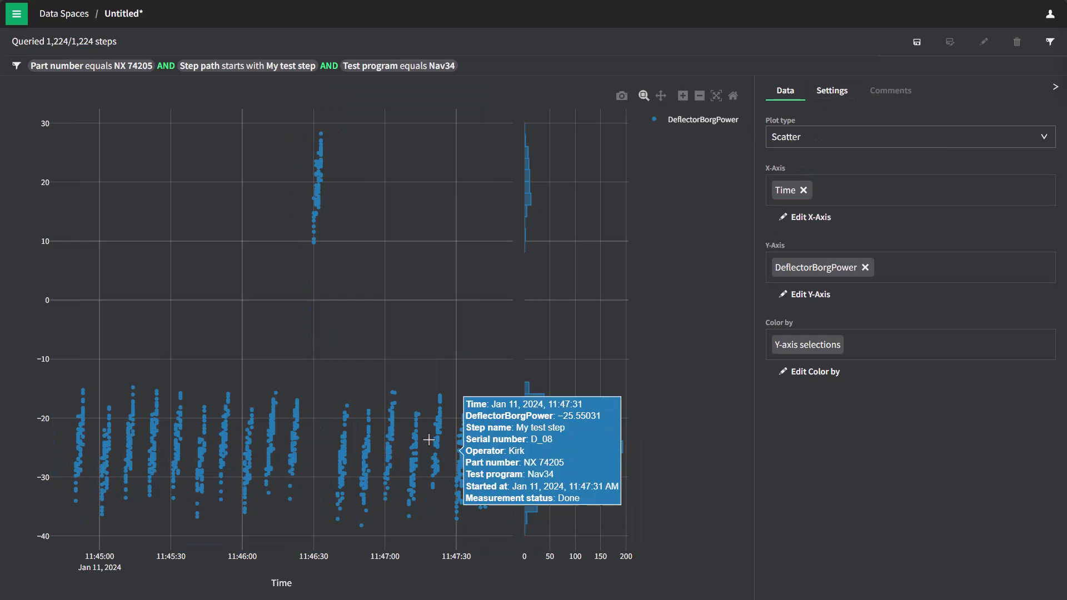
mouse_move(208, 476)
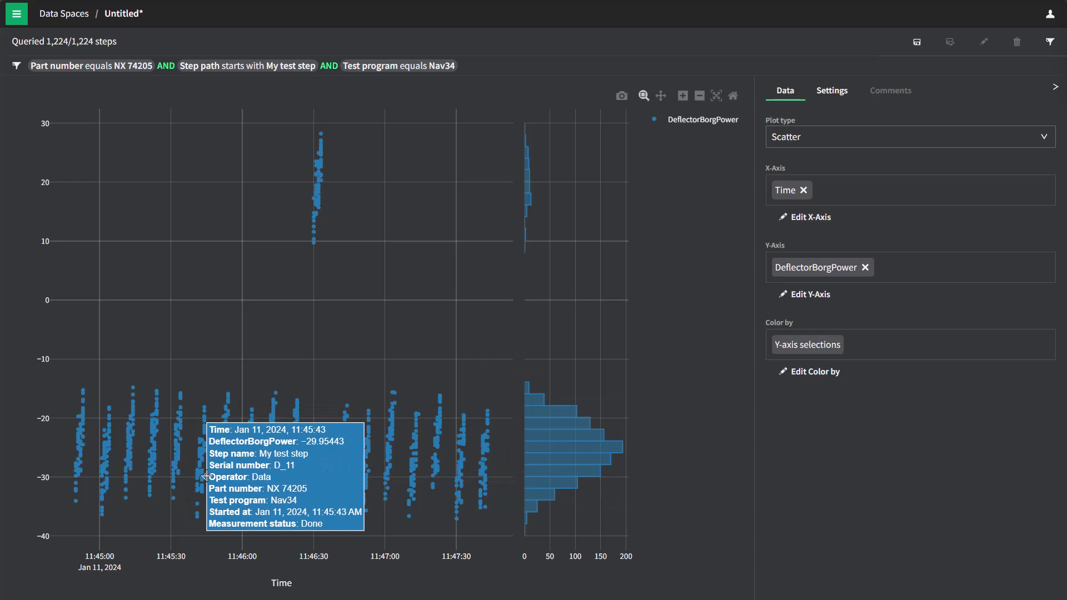
click(807, 143)
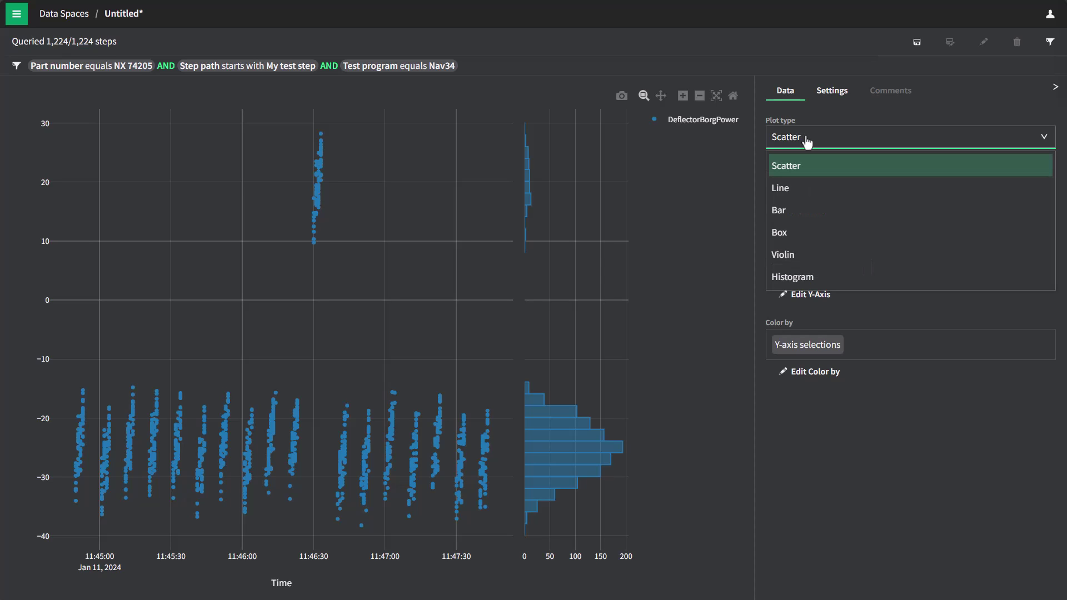
click(789, 236)
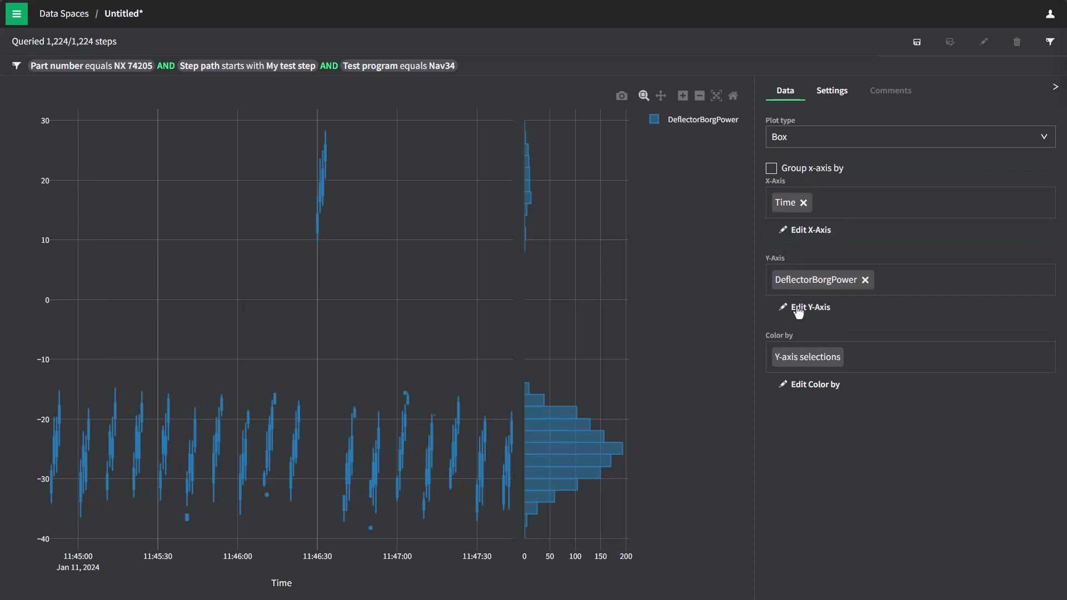
click(804, 203)
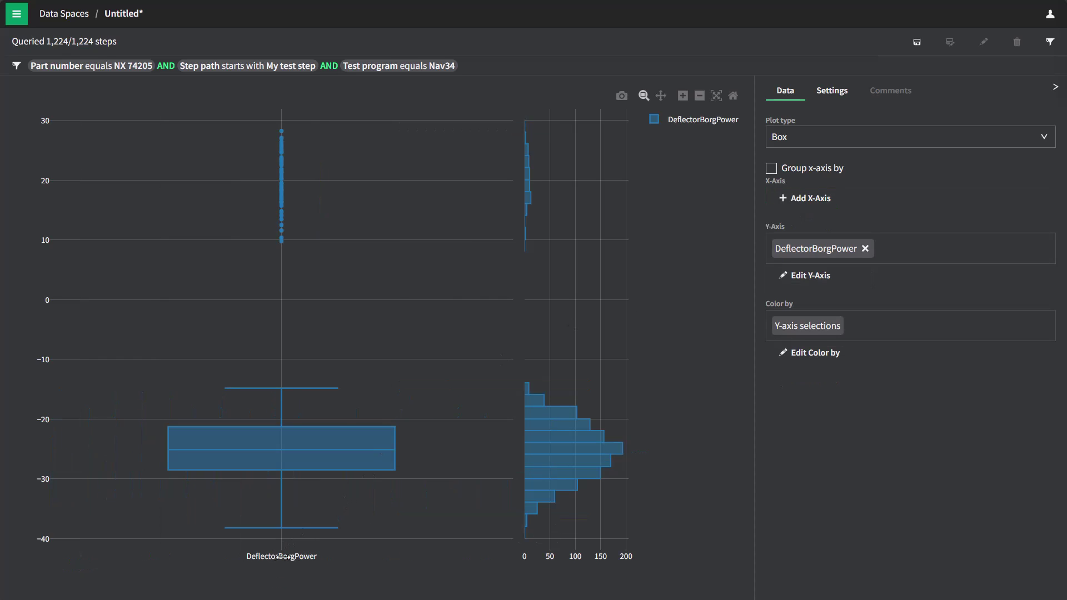
mouse_move(276, 180)
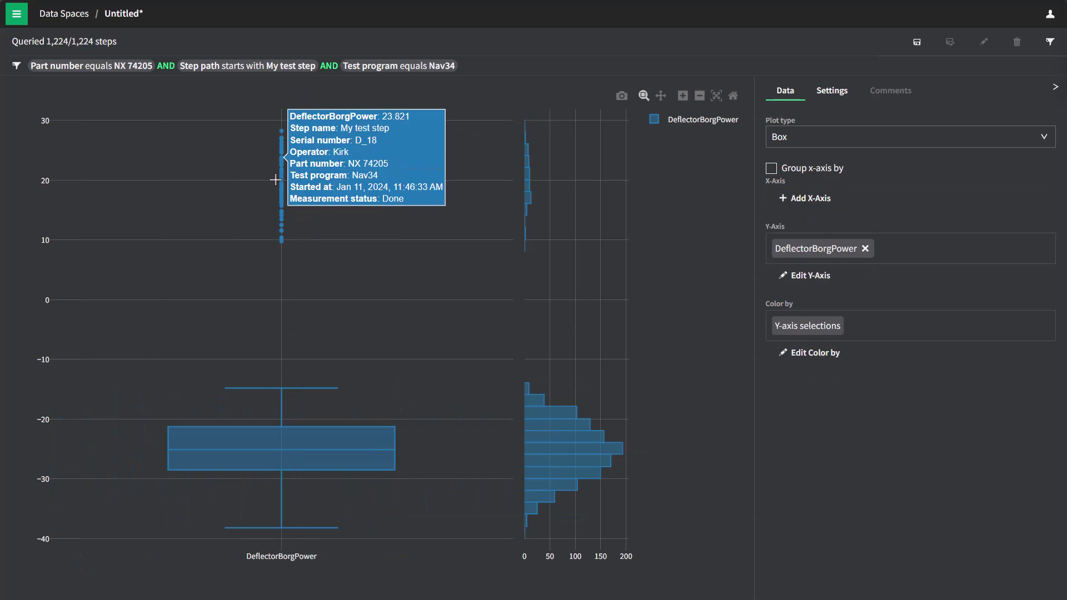
mouse_move(269, 419)
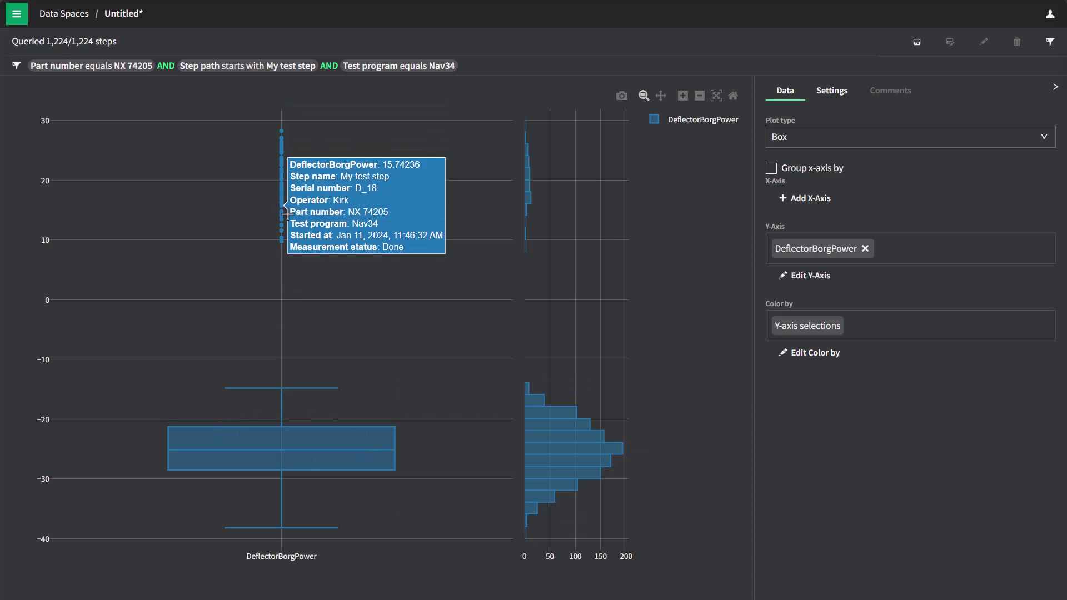
mouse_move(288, 214)
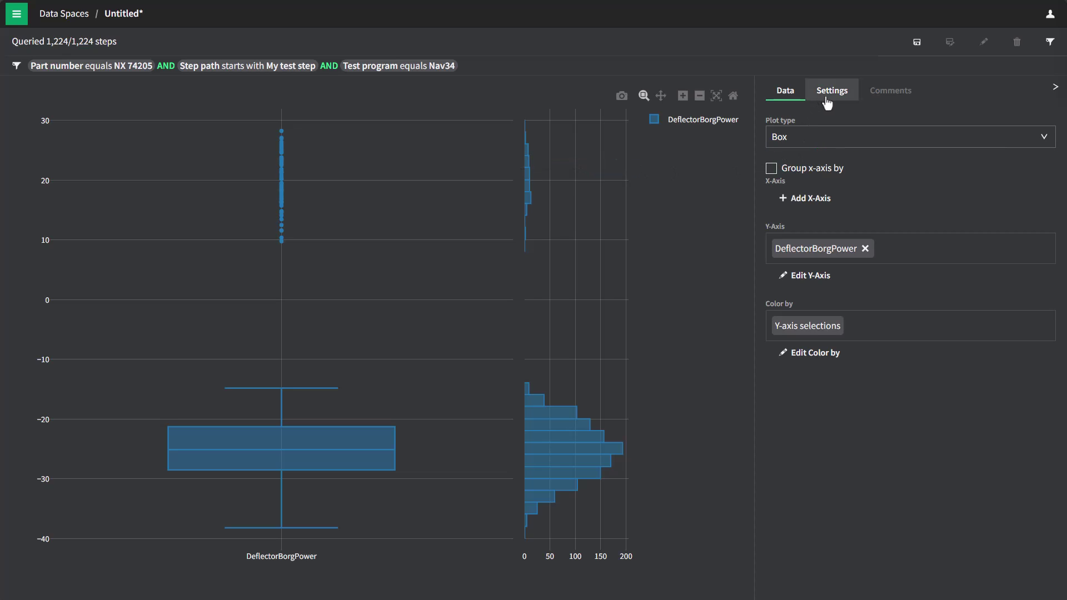
- Colour the box plot by the Operator result metadata field
click(798, 354)
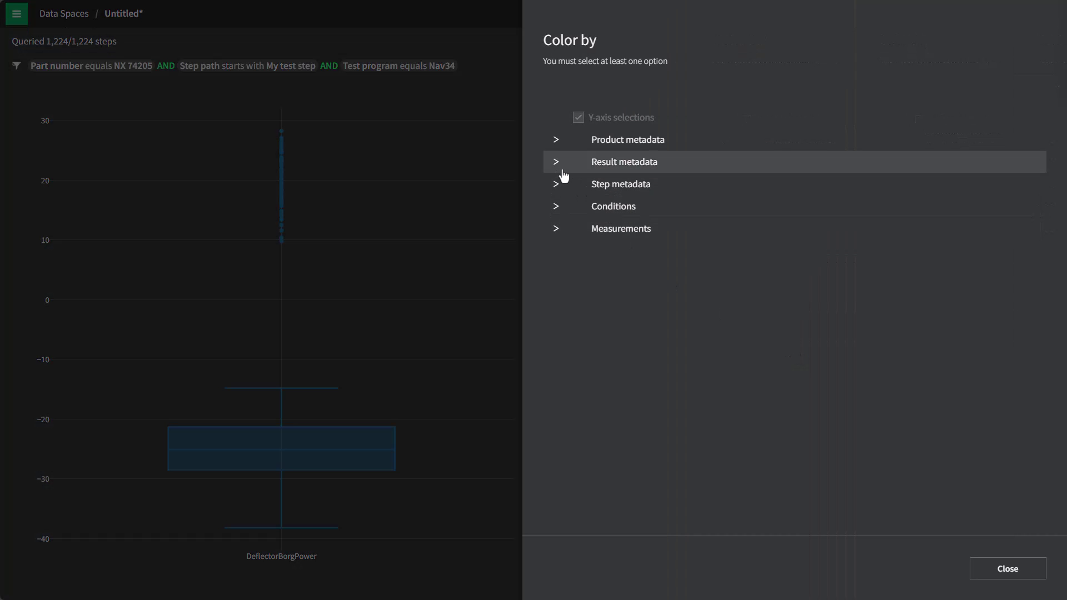
click(560, 166)
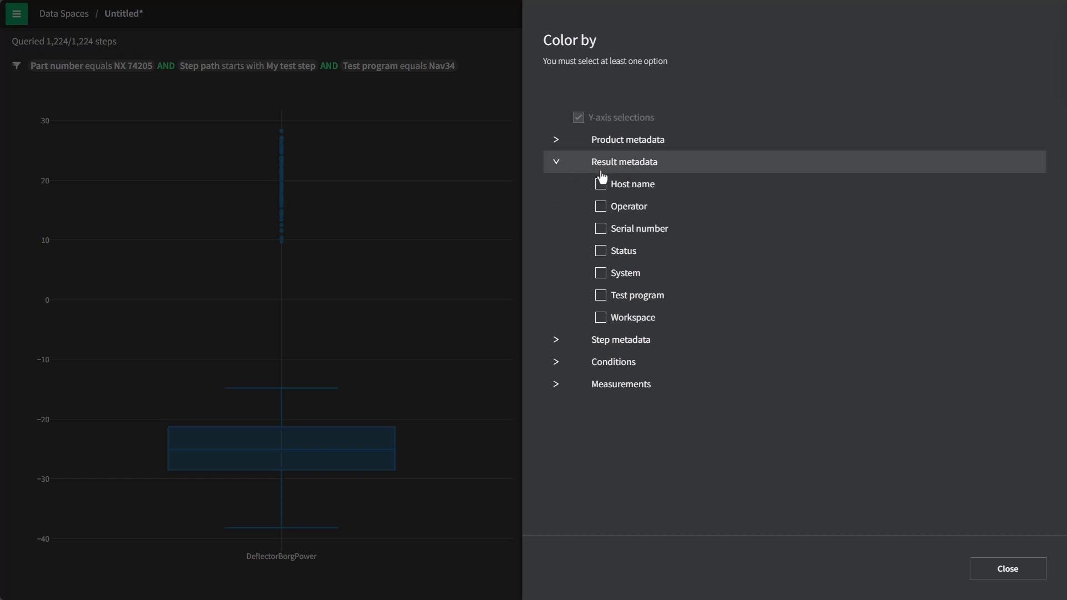
click(603, 209)
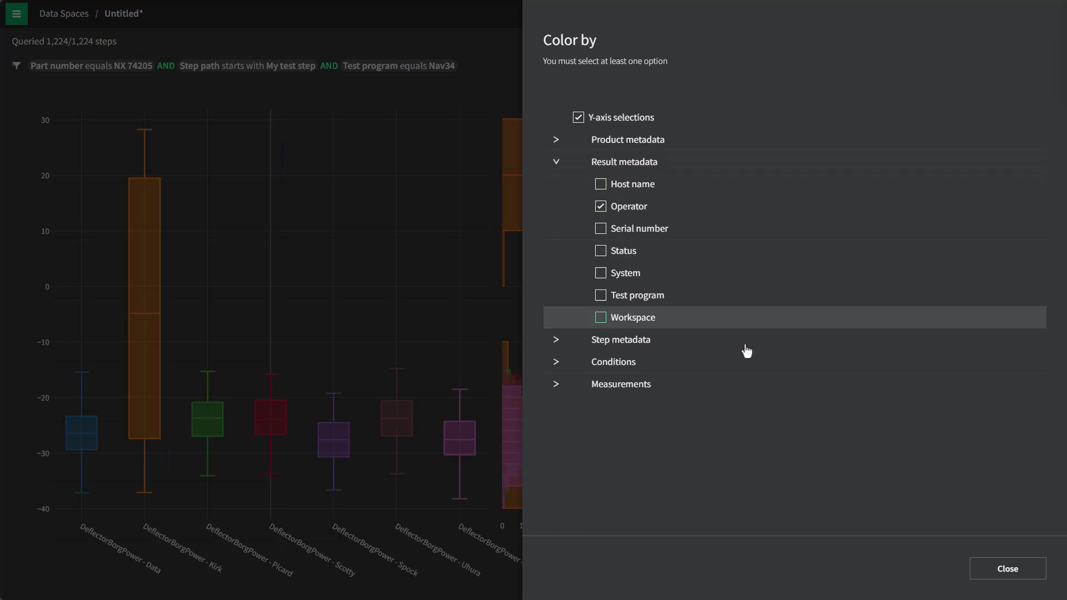
click(988, 568)
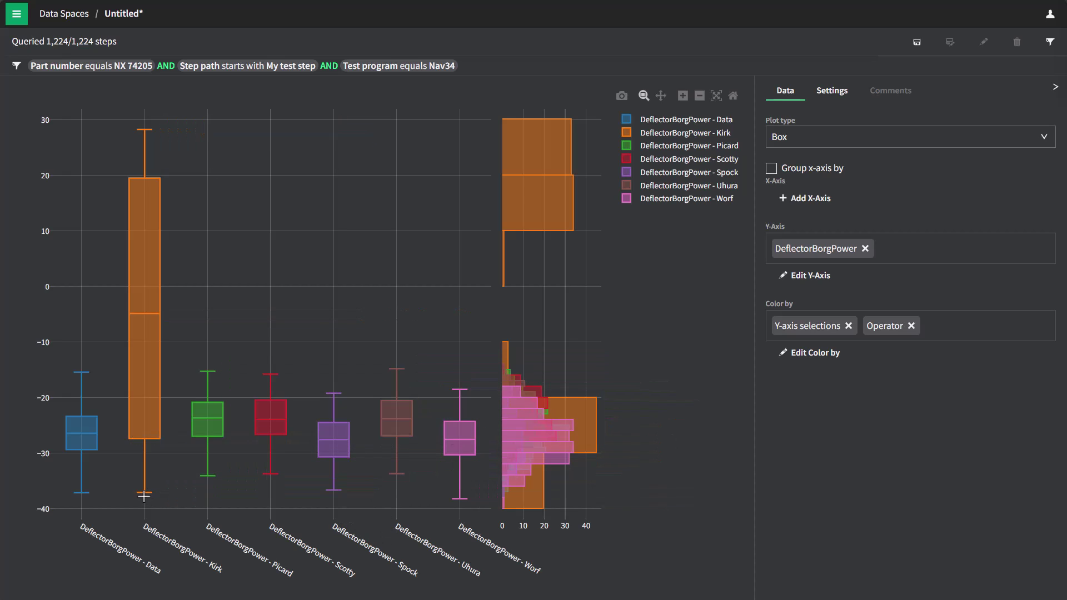
mouse_move(144, 497)
- Add Serial number and System to the box plot's colour grouping
click(803, 355)
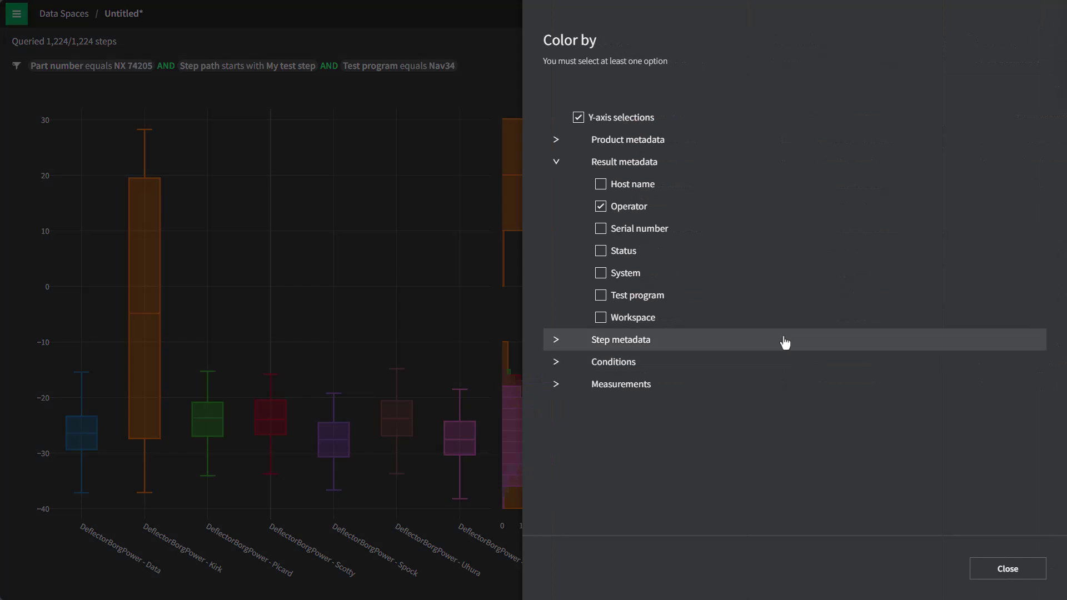
click(602, 231)
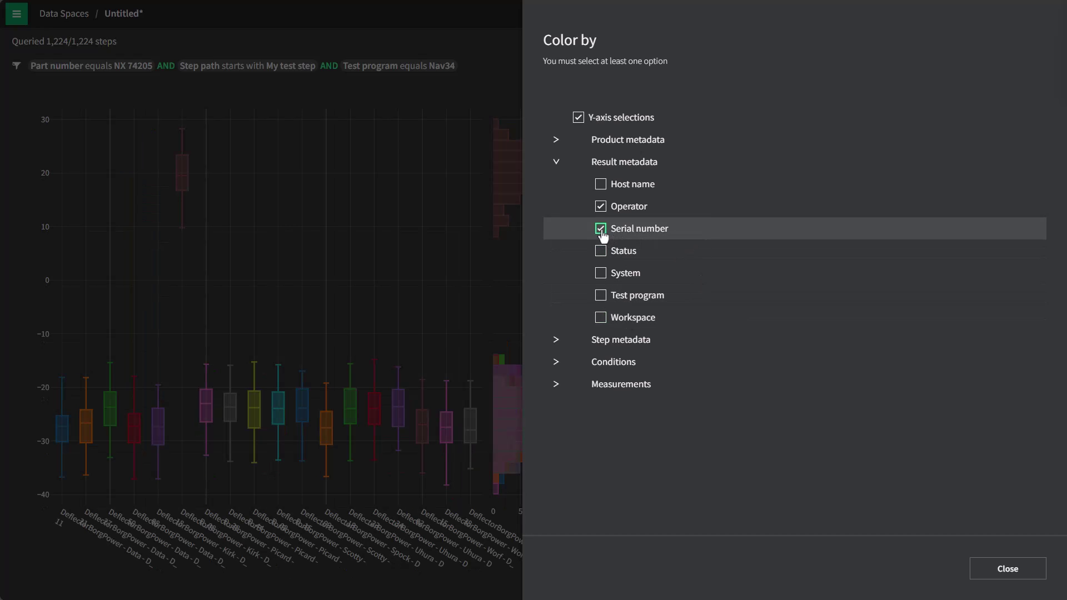
click(600, 273)
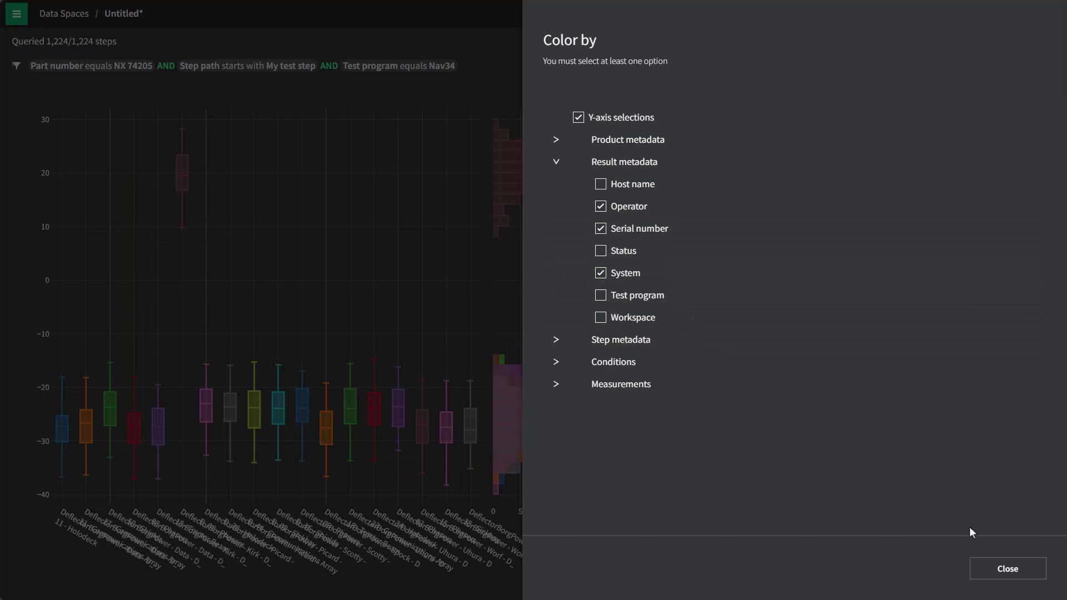
click(1008, 569)
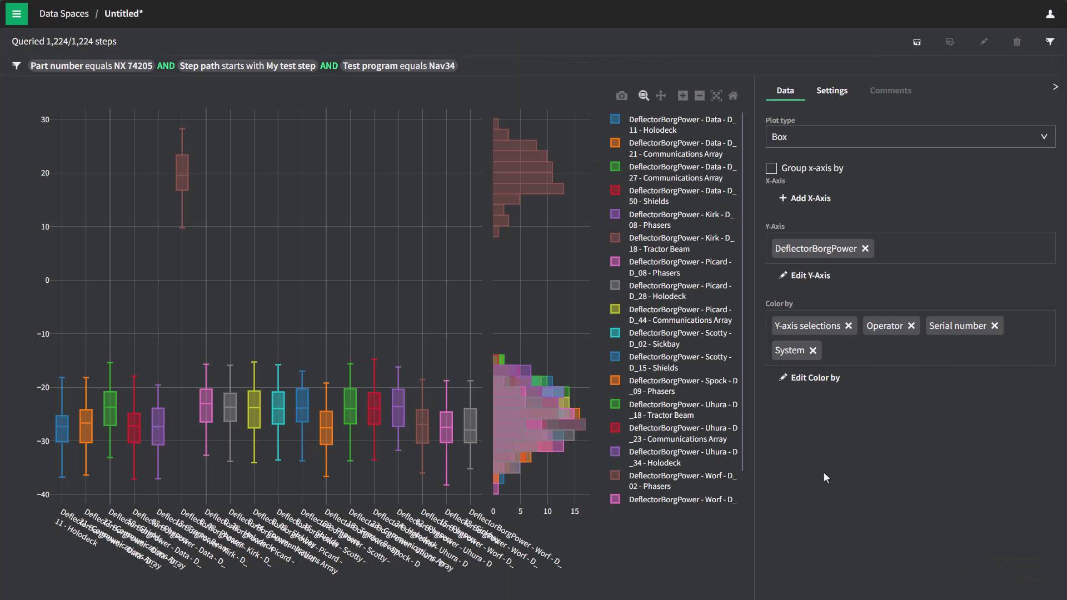
- Zoom the box plot in on the left-hand boxes, including the high Kirk - D_18 - Tractor Beam box
drag(127, 120, 253, 489)
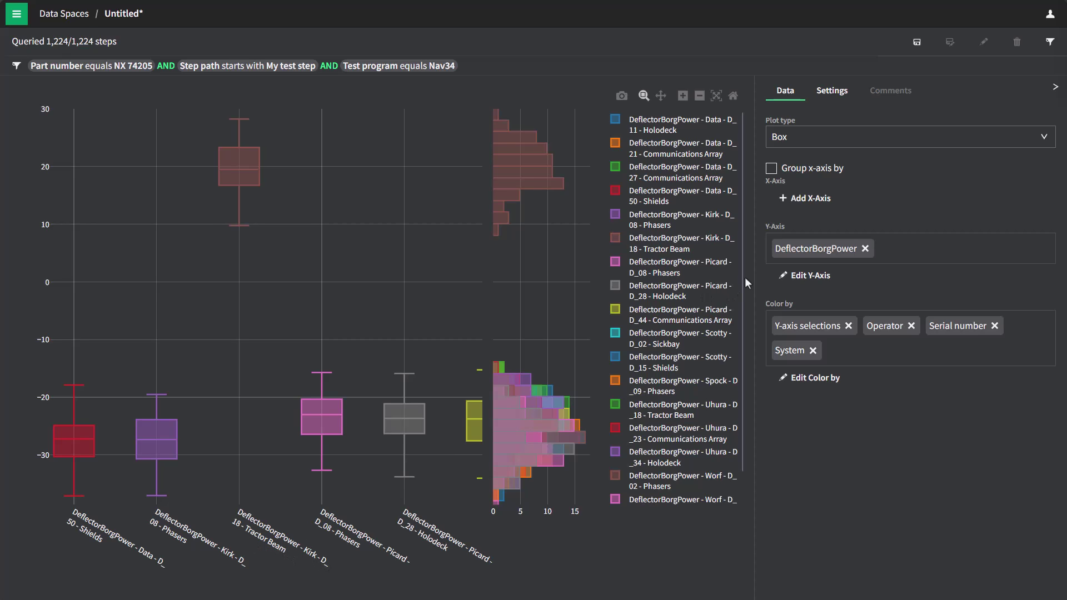
- Switch the DeflectorBorgPower chart to a histogram and reset the axes so the bars fit
click(827, 140)
click(793, 281)
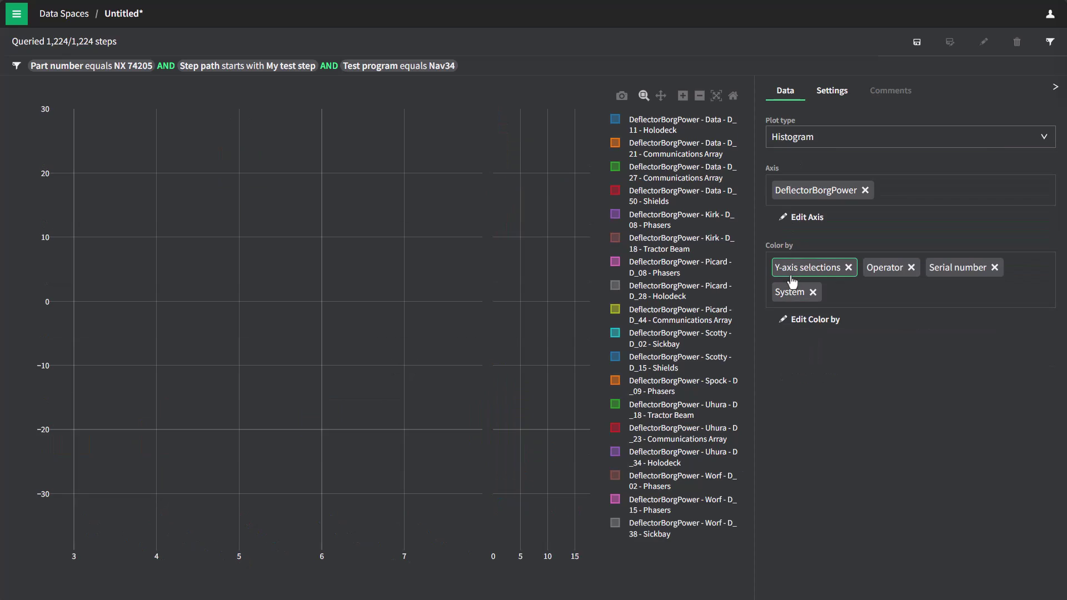
click(733, 95)
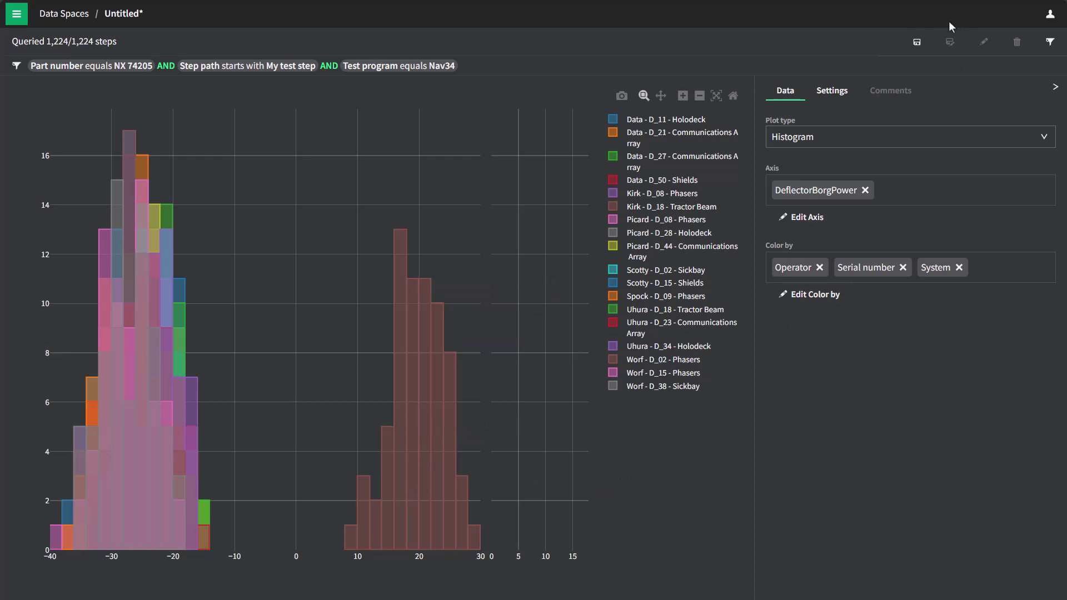
- Save the data space under the name 'Borg Issue', choosing Starfleet as its workspace
click(917, 42)
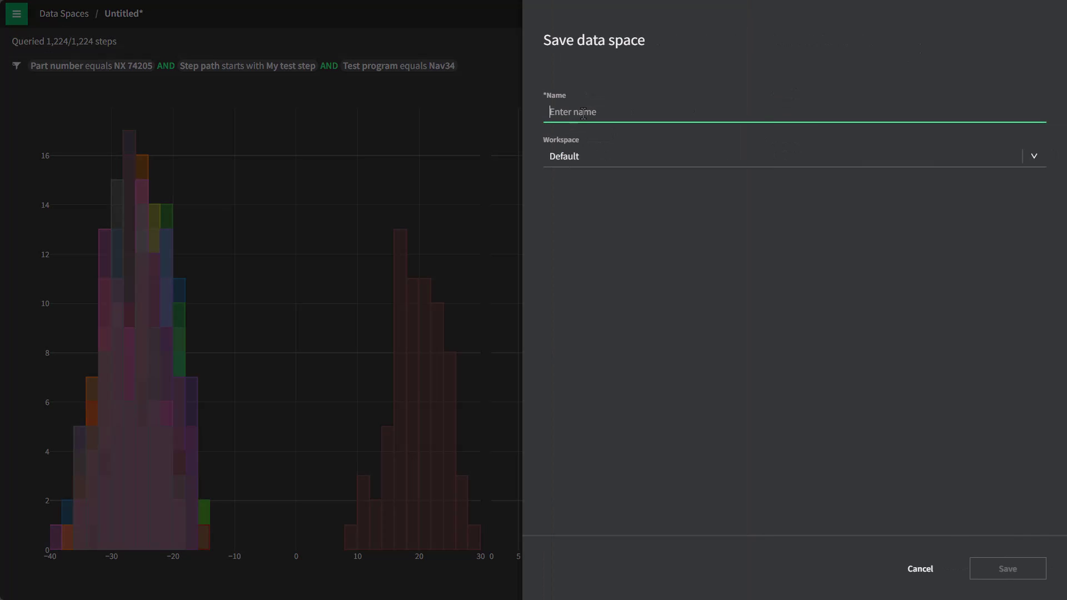
click(584, 113)
text(Borg Issue)
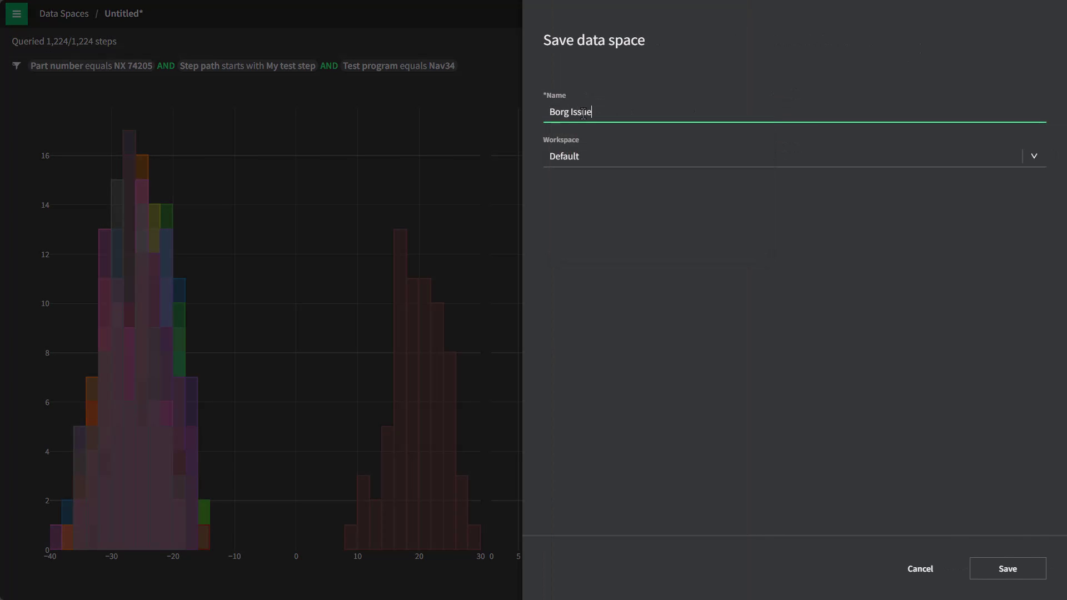
click(606, 158)
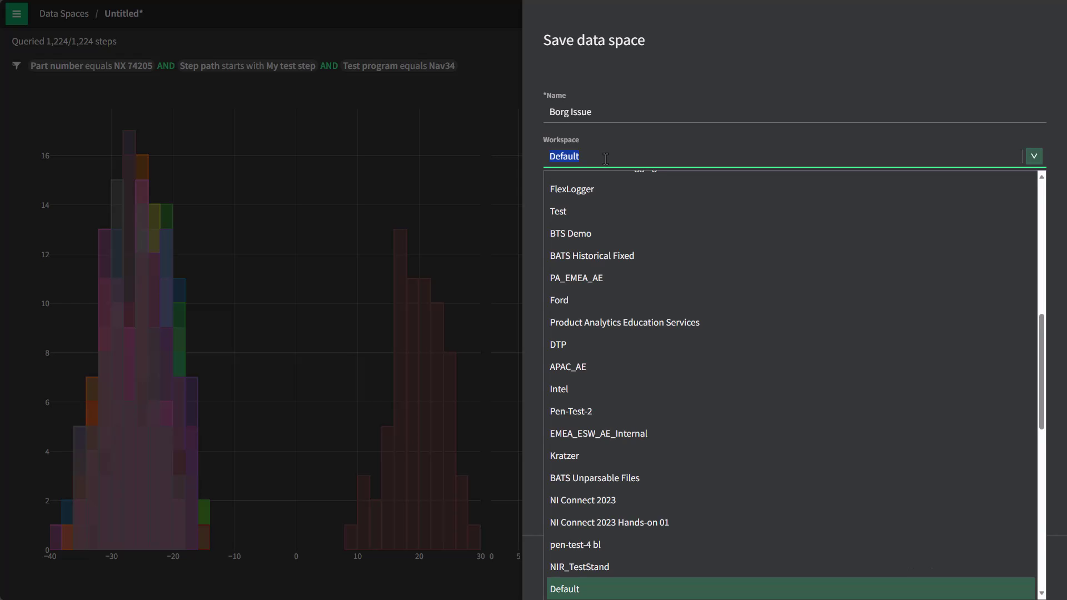
text(Starfleet)
click(613, 207)
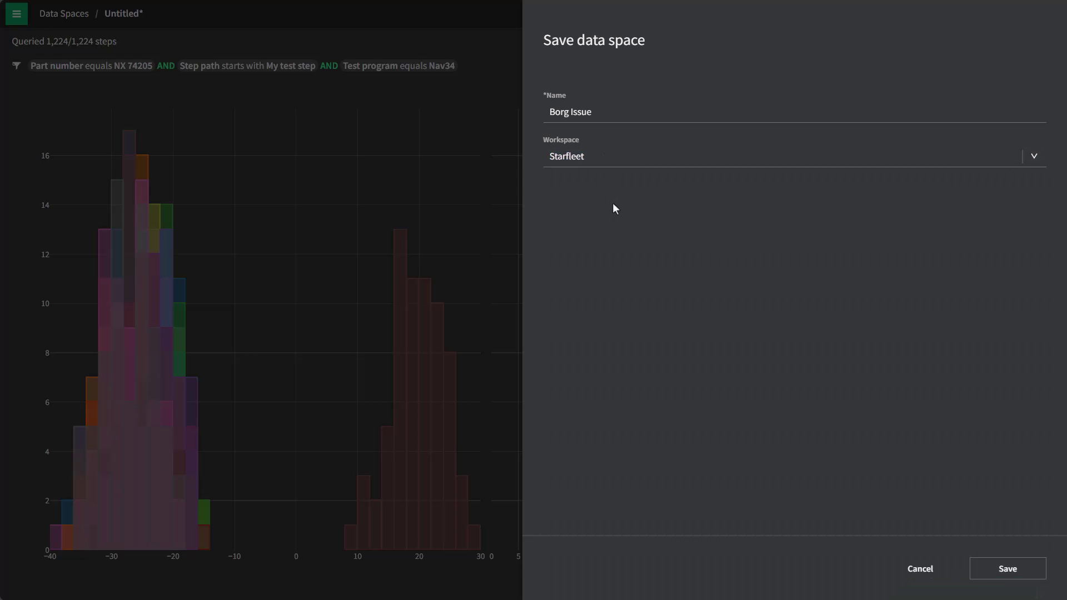
click(593, 161)
click(1003, 573)
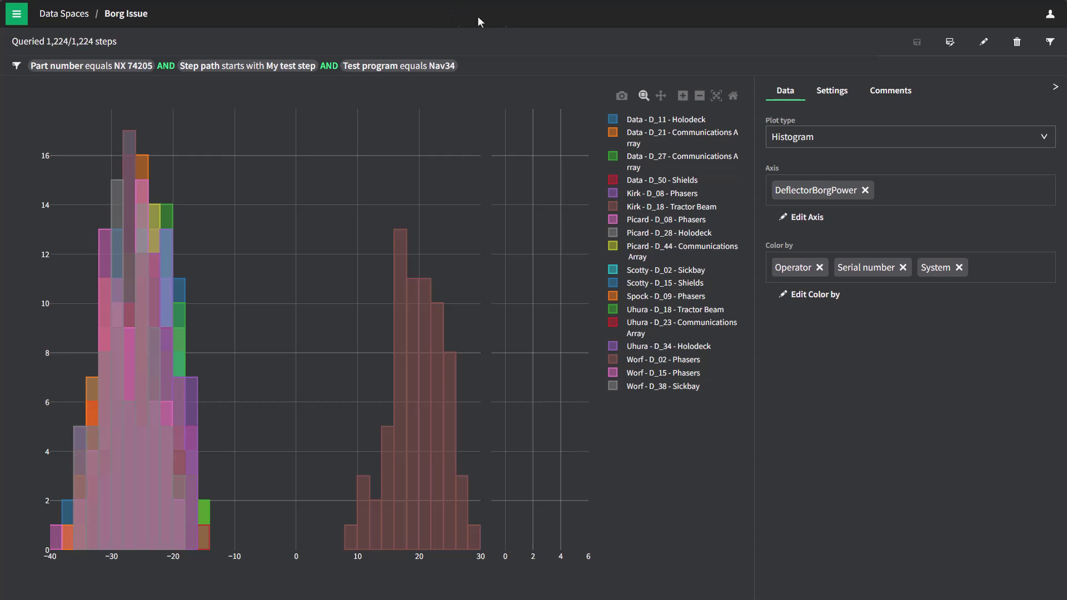
click(893, 94)
click(837, 124)
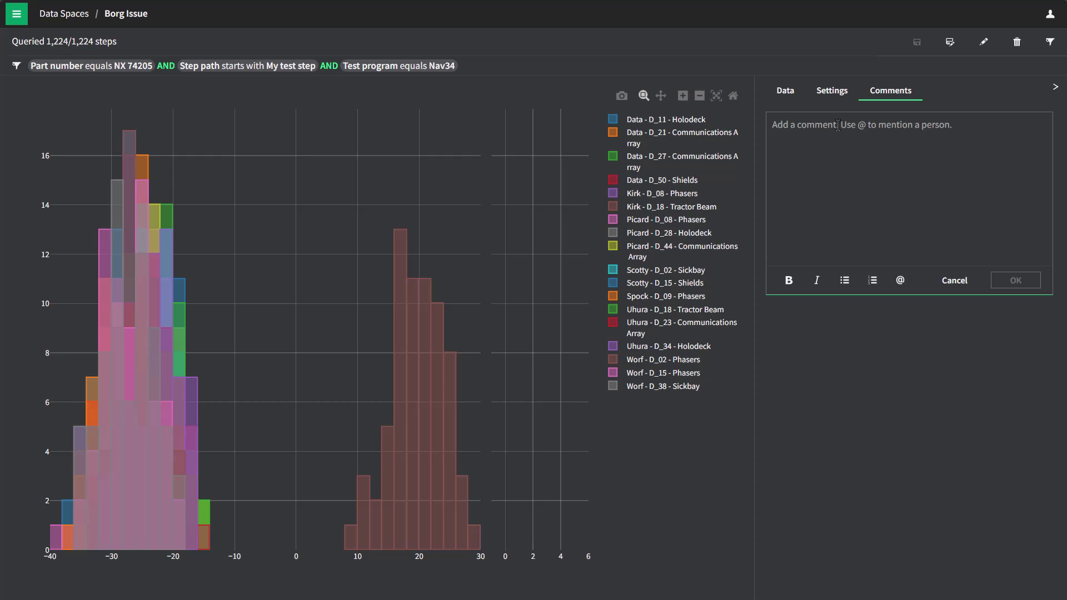
text(@TJ)
key(Return)
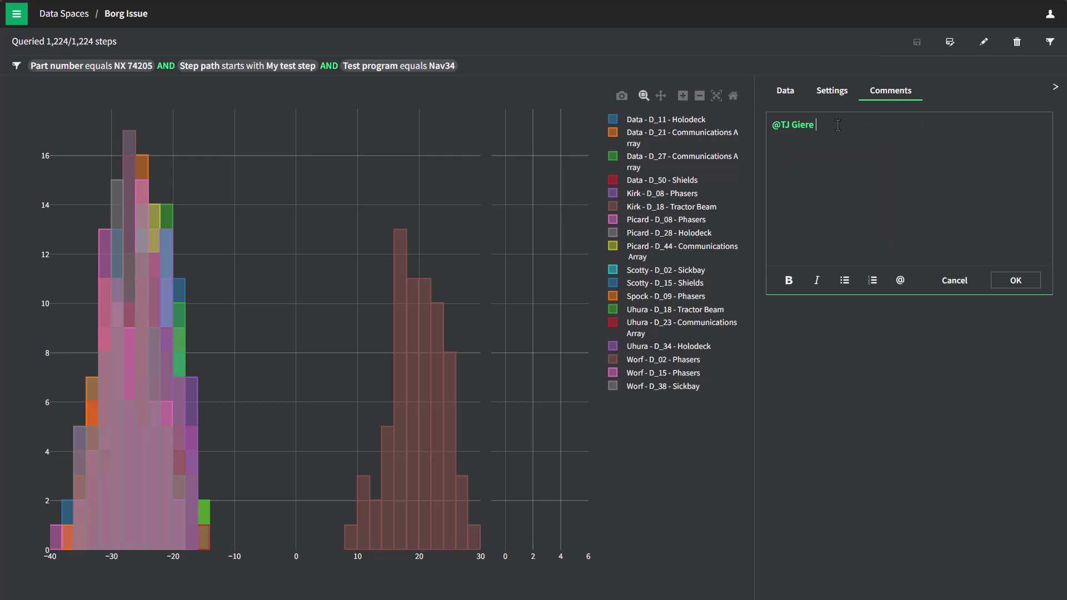
text(I have some questions abou thti)
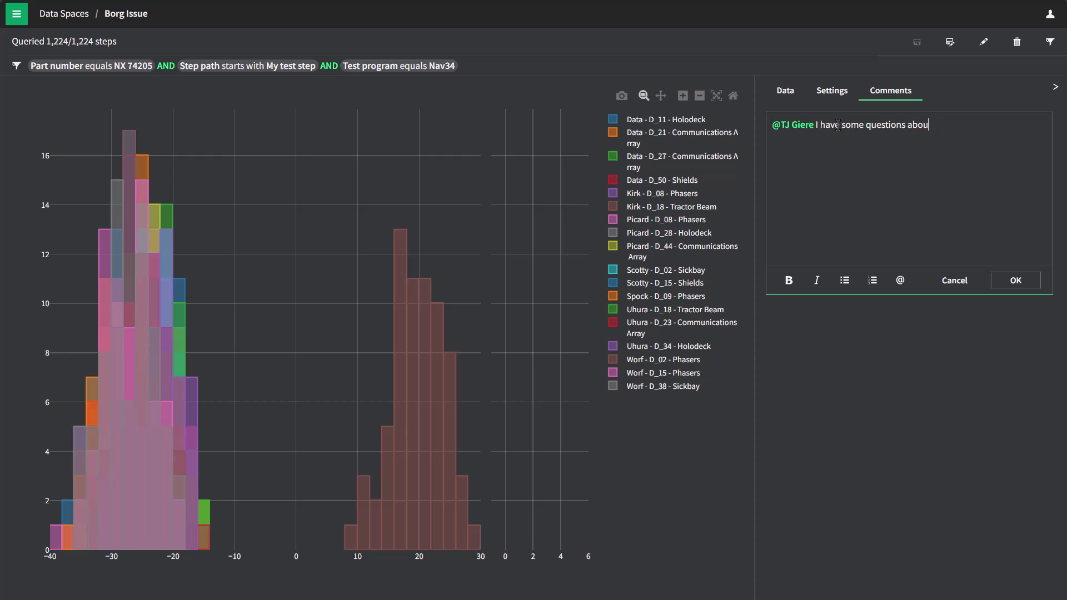
text(Can you help?)
click(1017, 281)
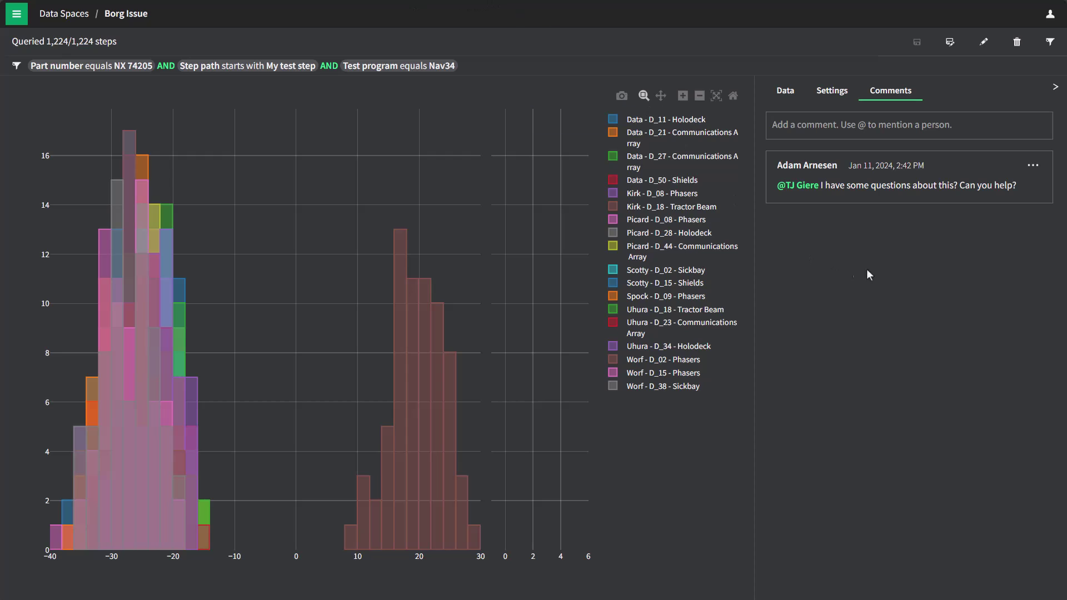
- Start saving a copy of the data space, then cancel it
click(950, 42)
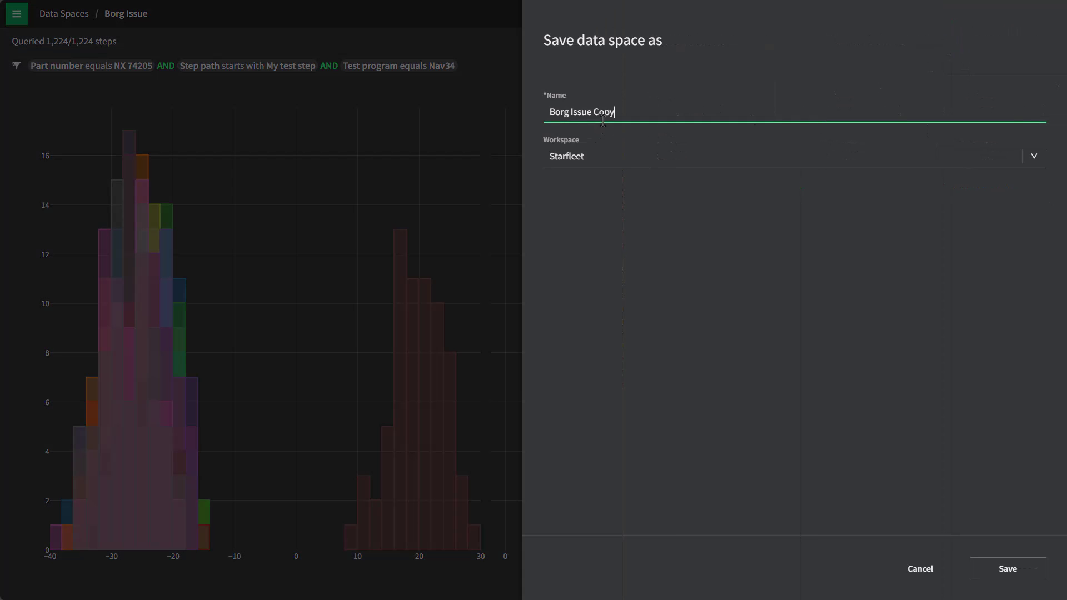
click(918, 573)
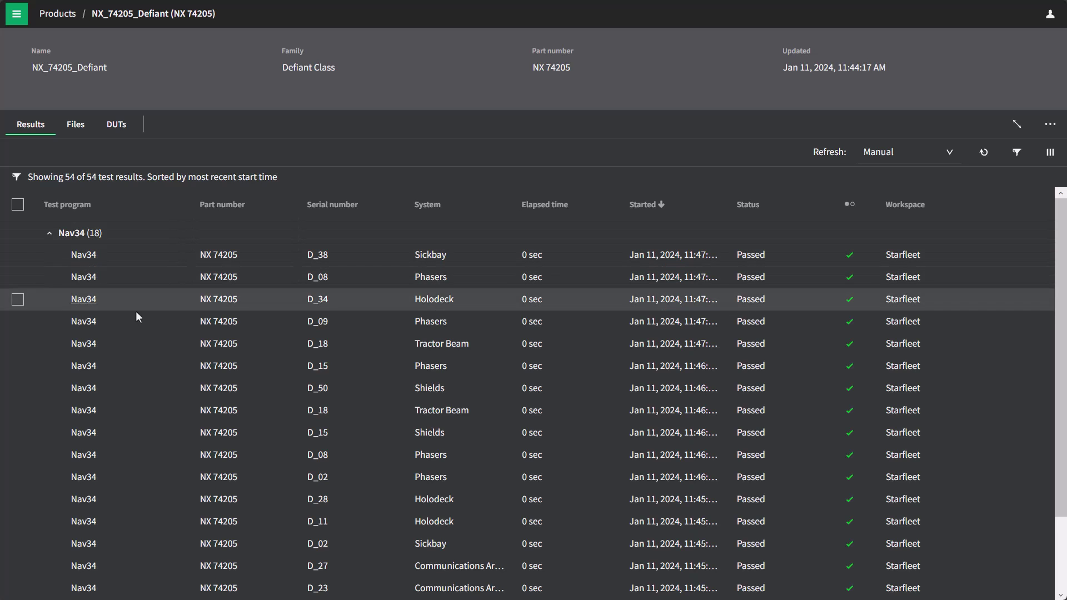
- Select nine Nav34 results, from D_38 downward, and visualize them together
click(18, 255)
shift+click(18, 433)
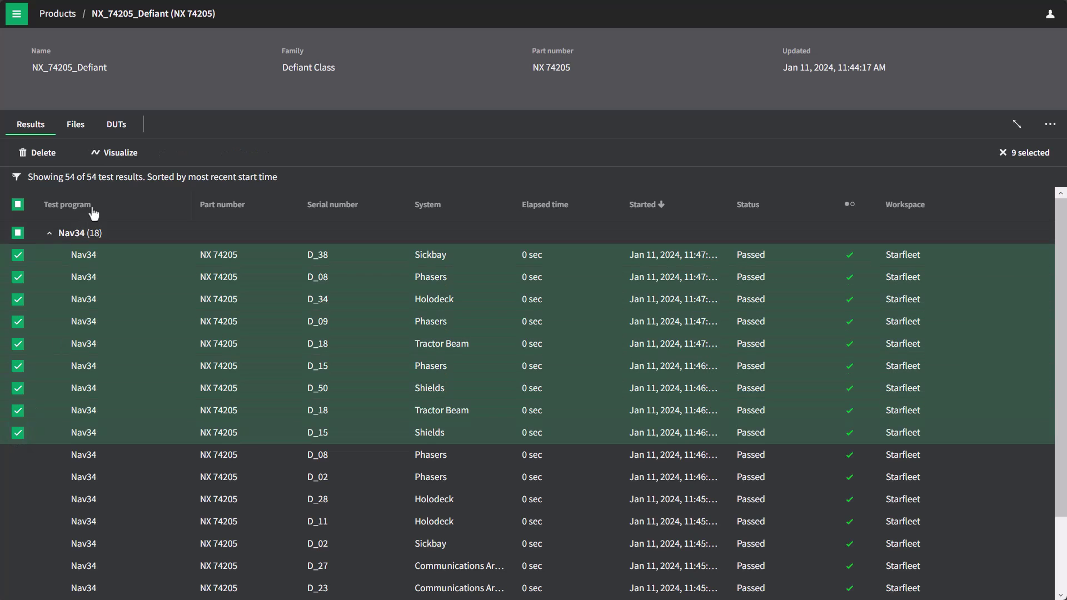
click(111, 157)
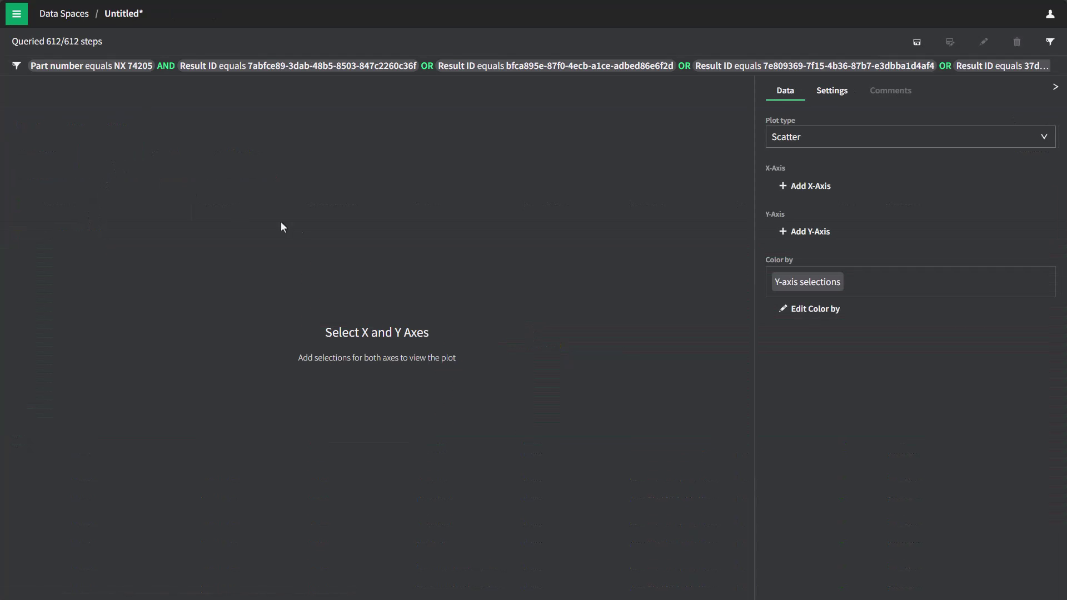
- Plot all My test step measurements on the Y-axis against Time on the X-axis
click(809, 191)
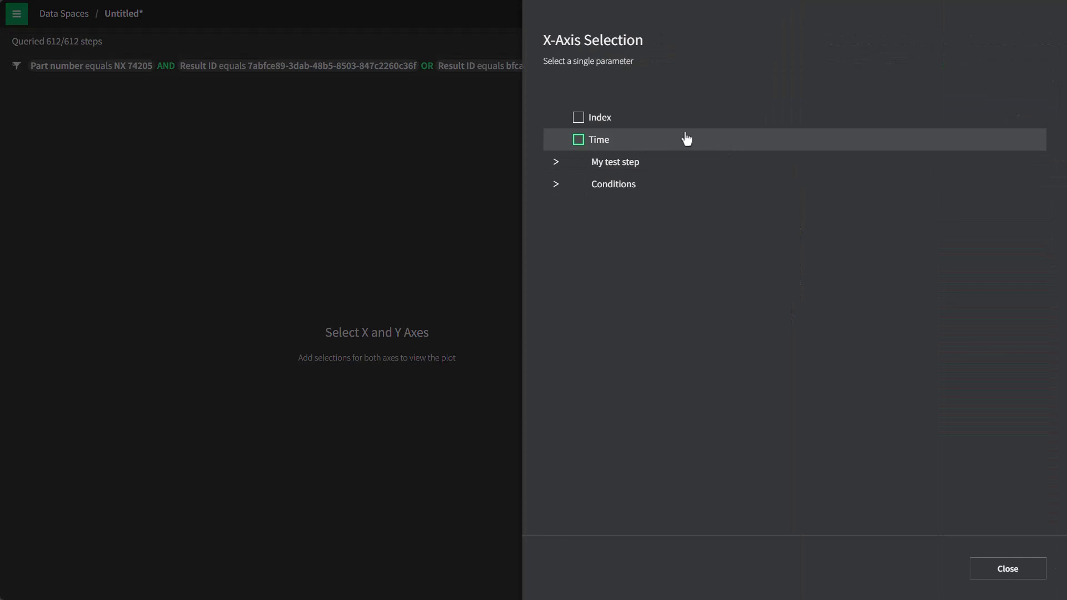
click(578, 139)
click(1008, 569)
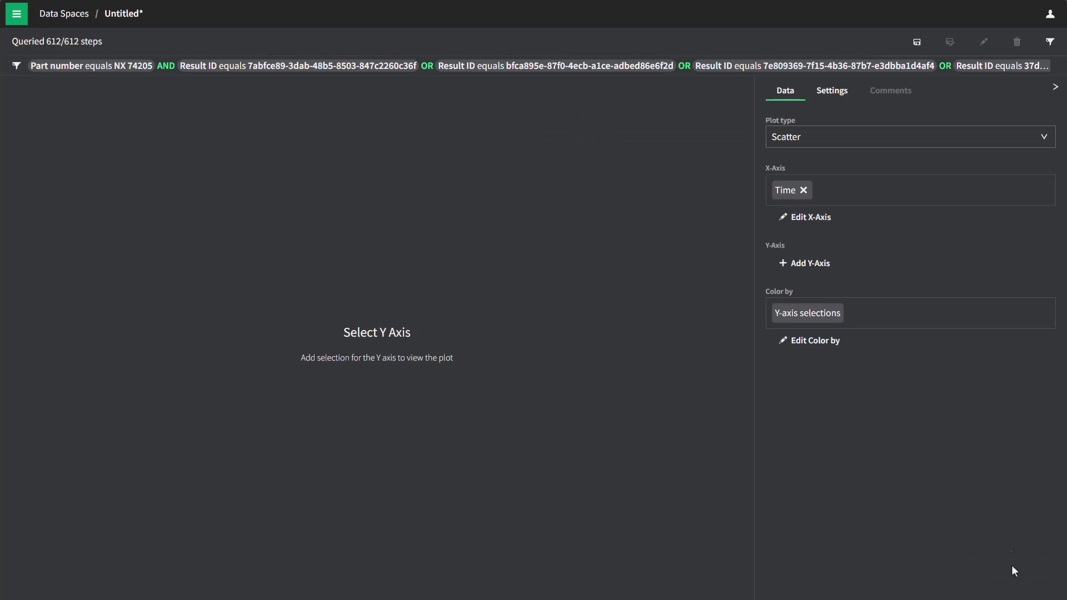
click(808, 270)
key(space)
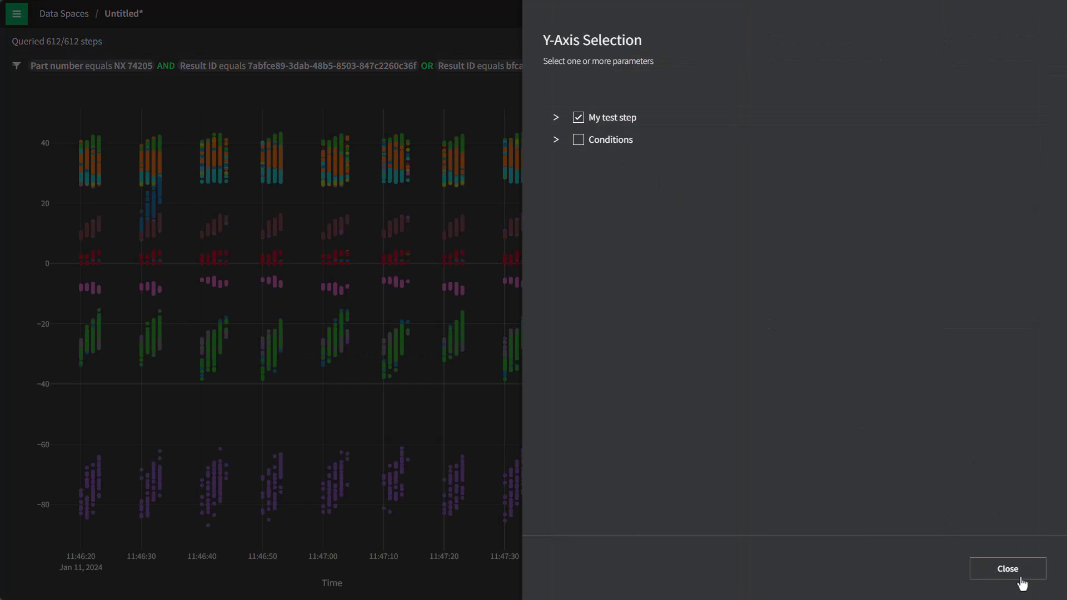
click(1025, 570)
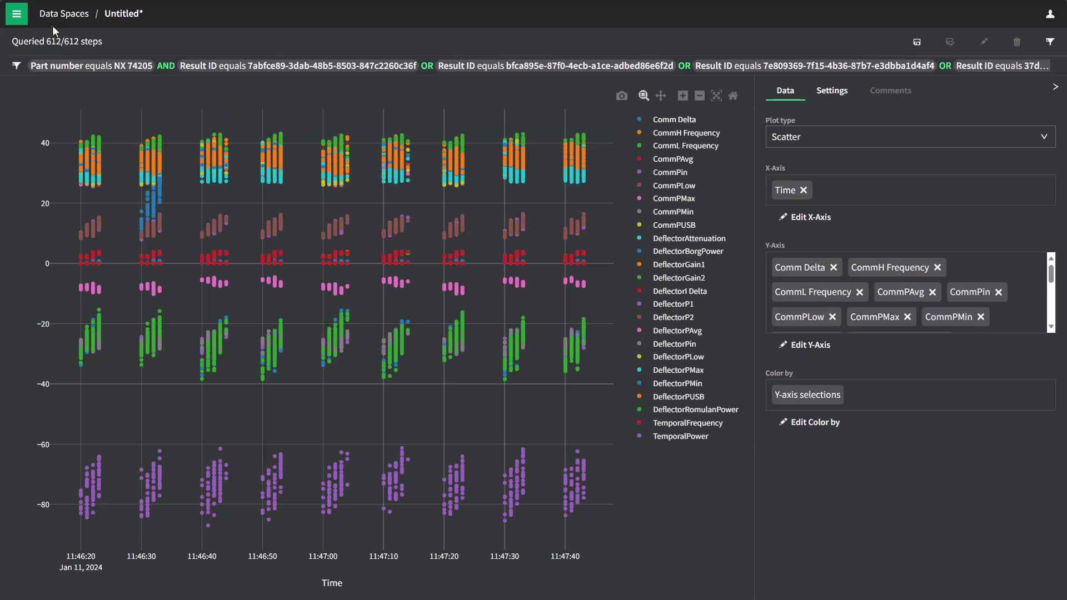
click(16, 14)
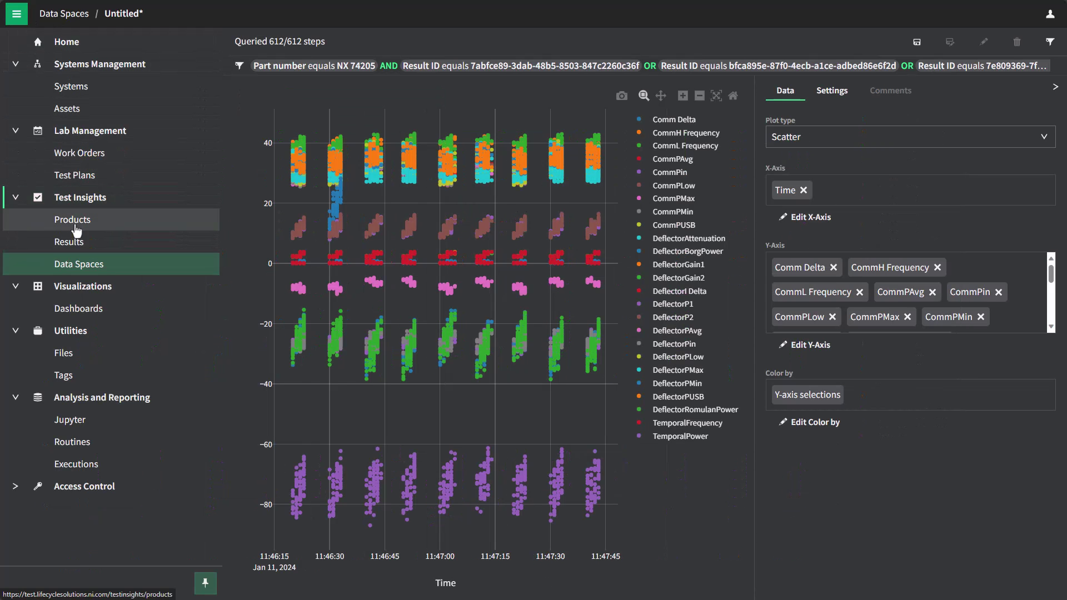
- Leave the unsaved data space and open the D_38 Nav34 result of product NX 74205
click(72, 222)
click(614, 360)
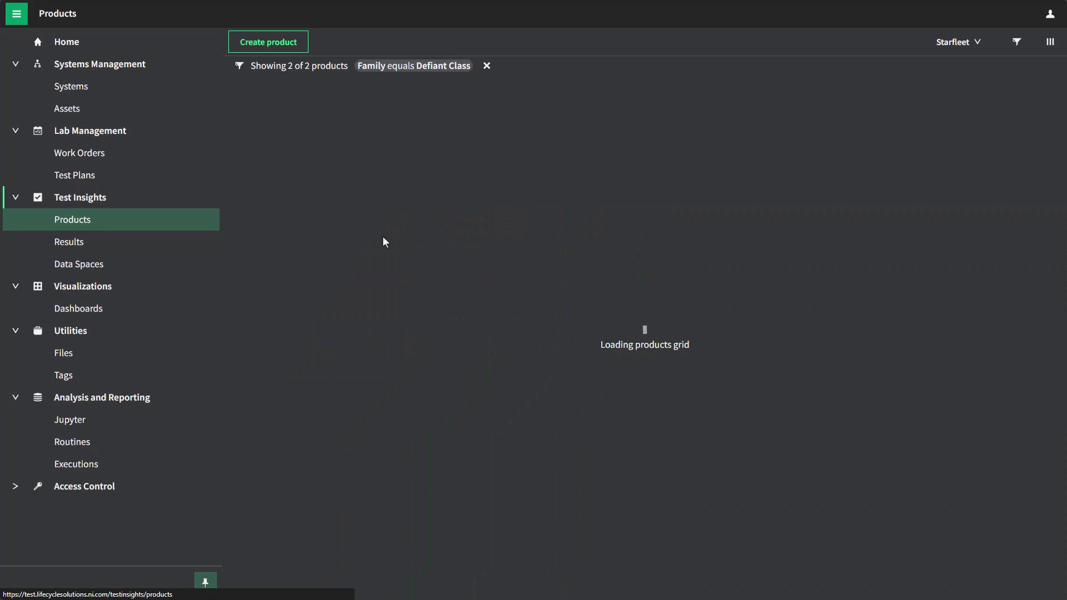
click(309, 142)
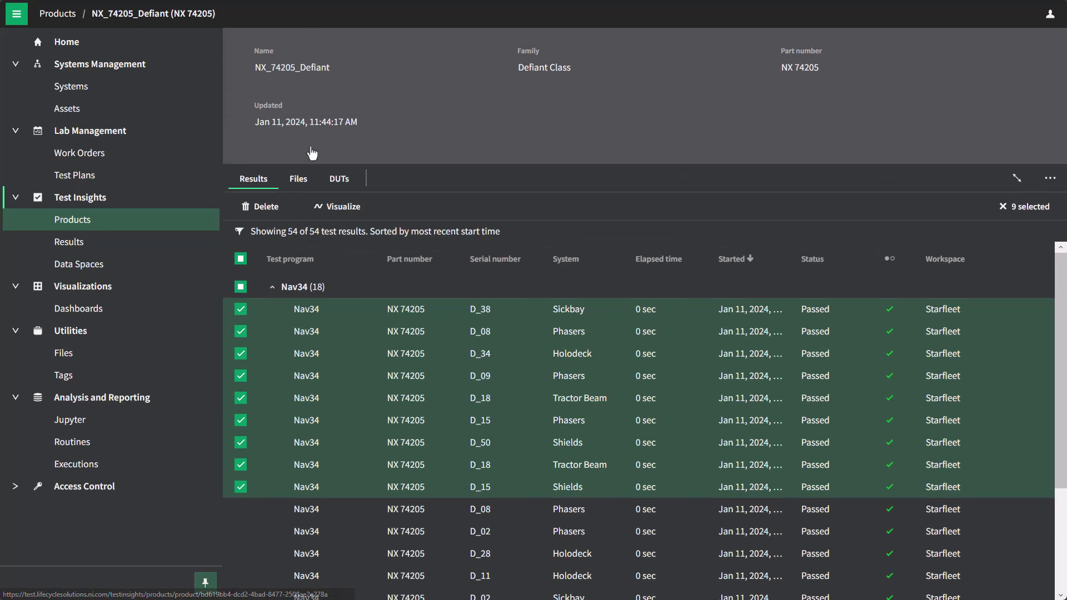
click(307, 309)
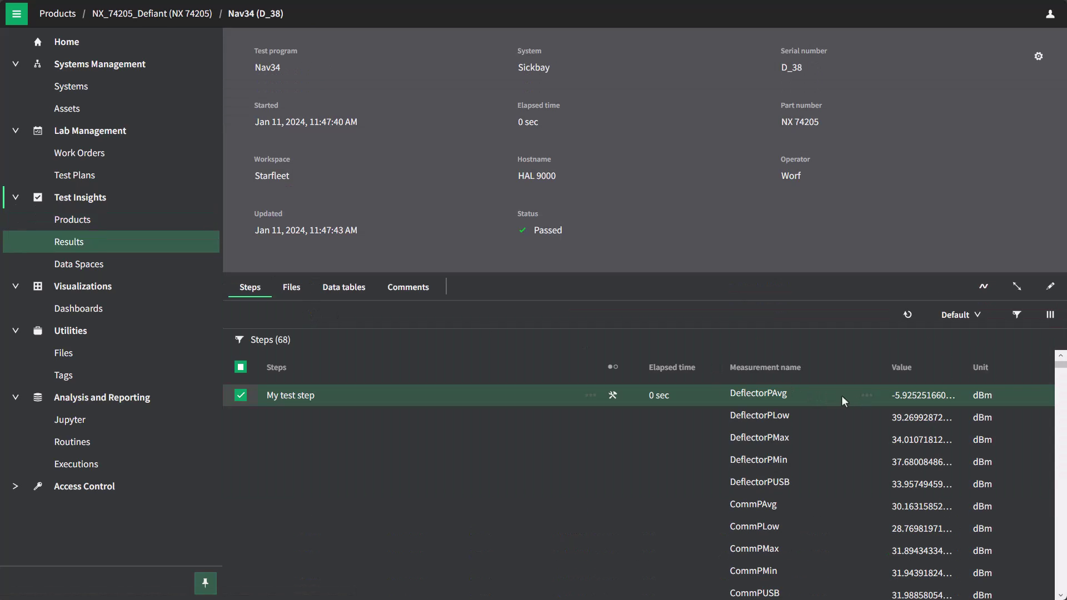
click(240, 396)
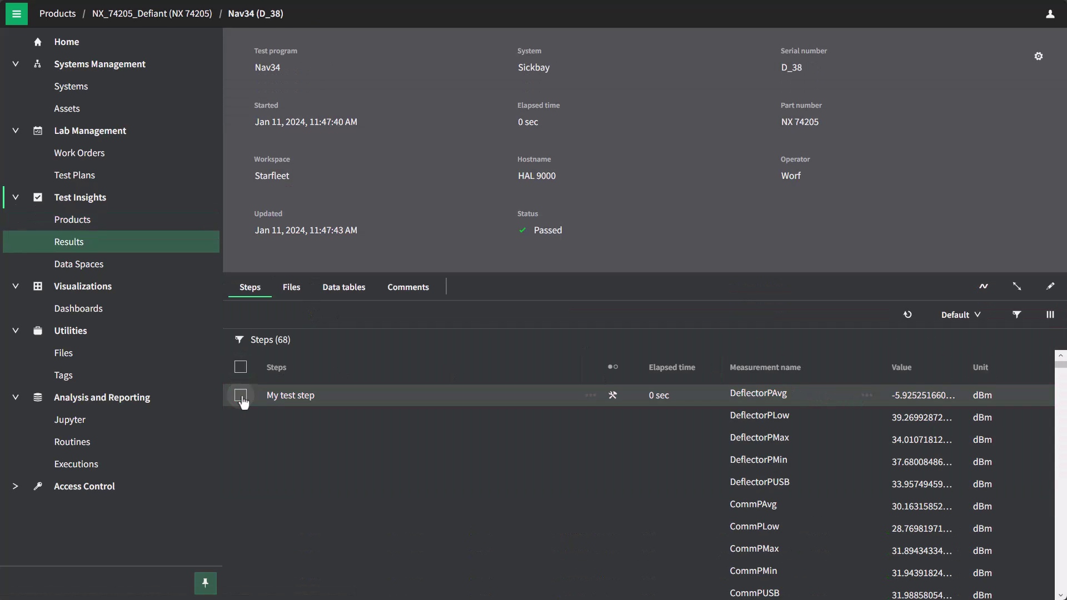
- Visualize the DeflectorBorgPower measurement for all steps in a new data space
click(868, 400)
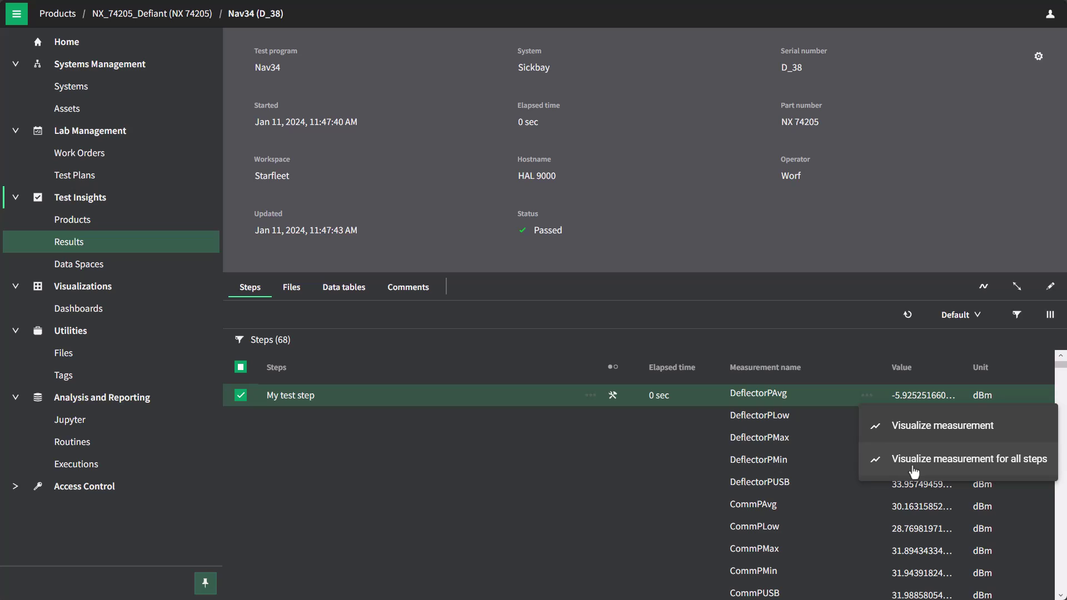
click(826, 395)
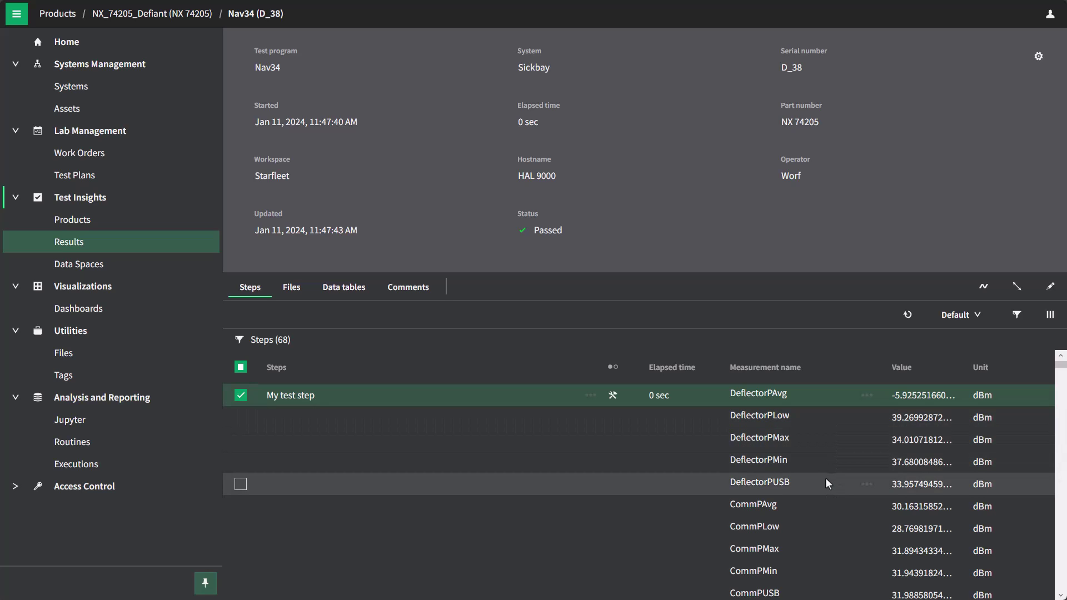
scroll(825, 478, down, 5)
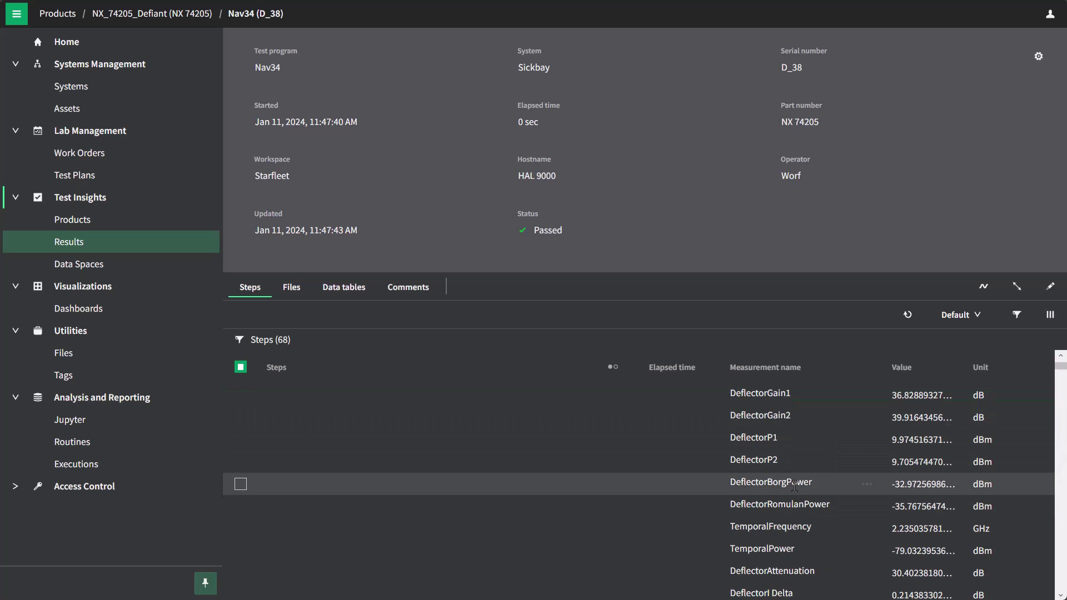
click(867, 484)
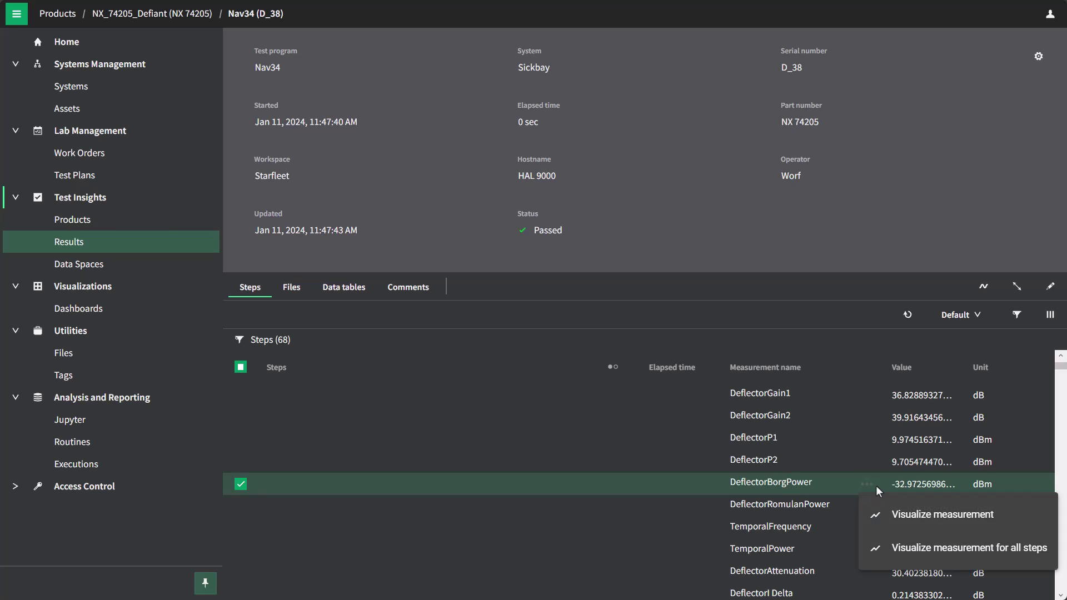
click(909, 557)
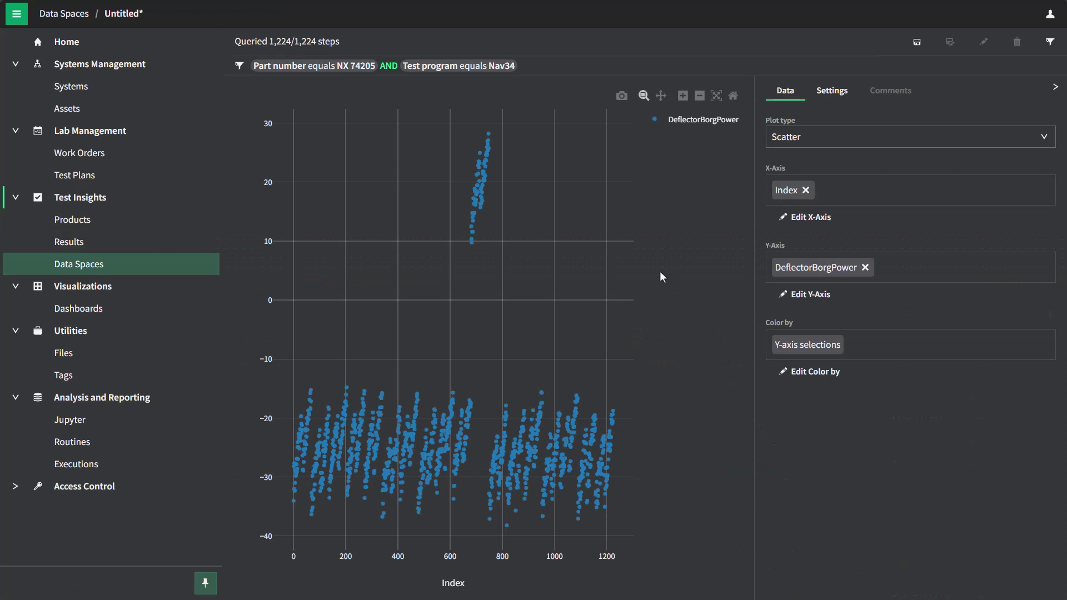
- Make DeflectorBorgPower box plots coloured by serial number and operator, dropping Index and Y-axis groupings
click(853, 136)
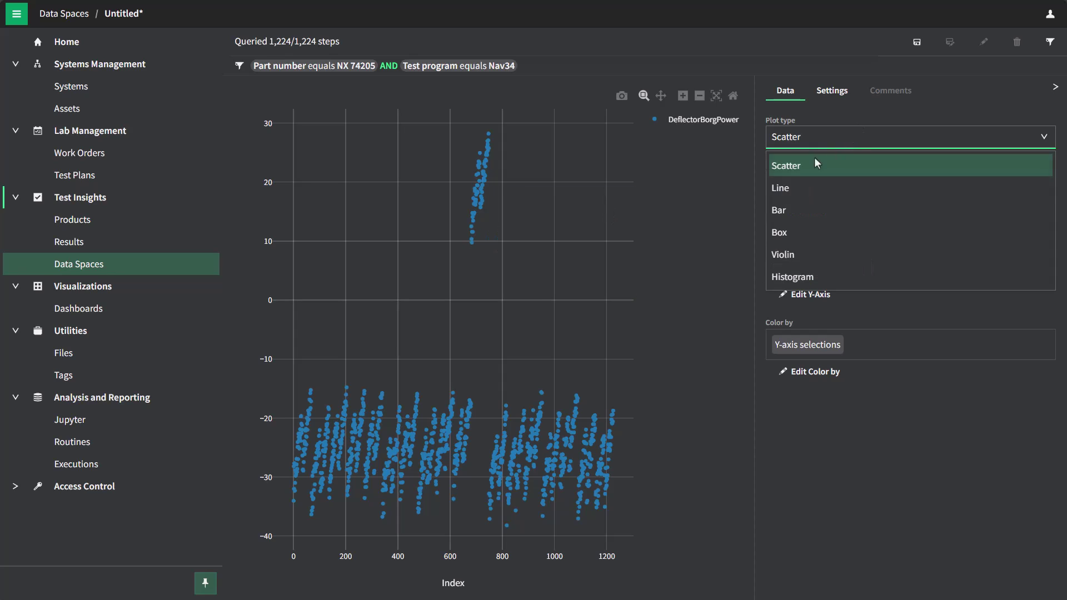
click(799, 240)
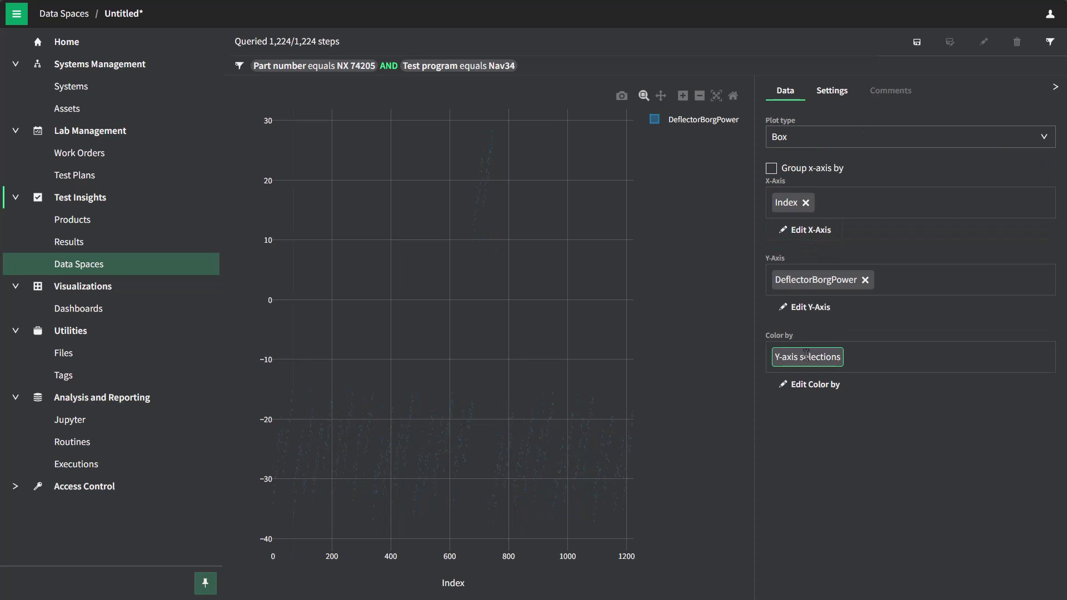
click(806, 202)
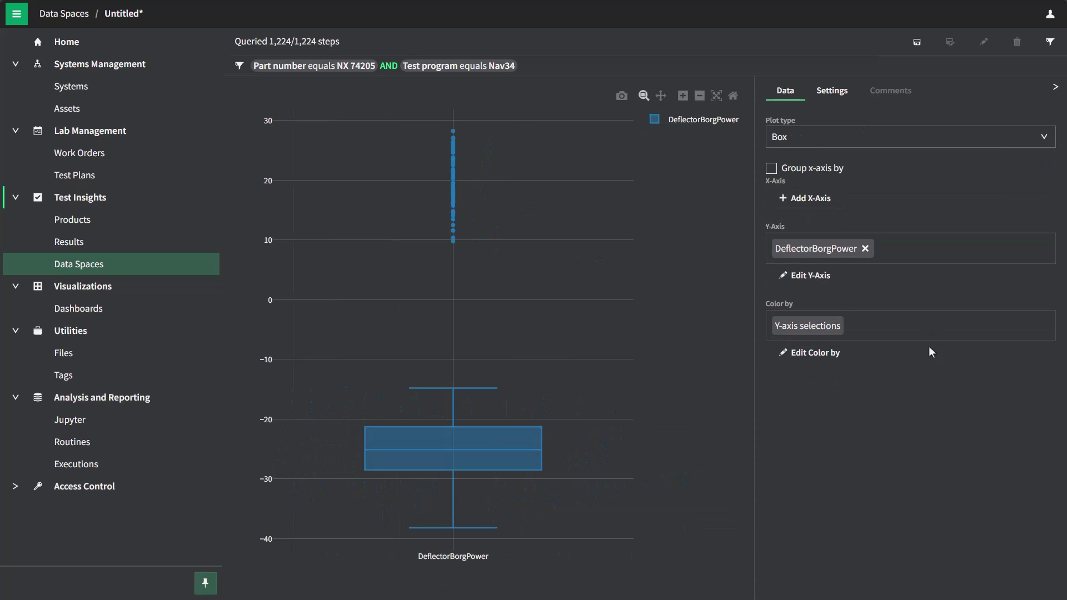
click(811, 352)
click(556, 163)
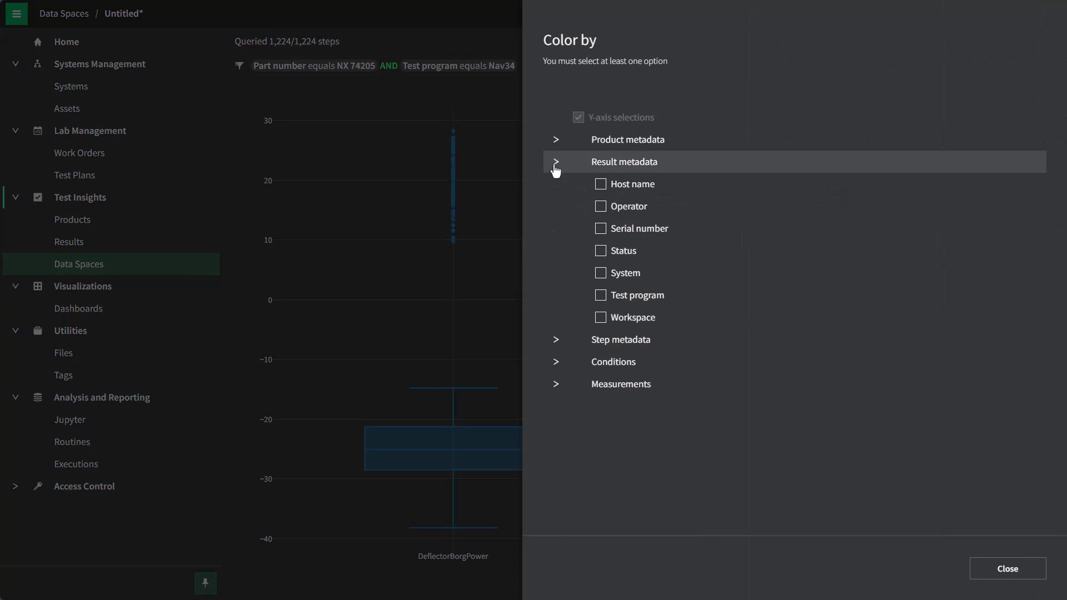
click(600, 229)
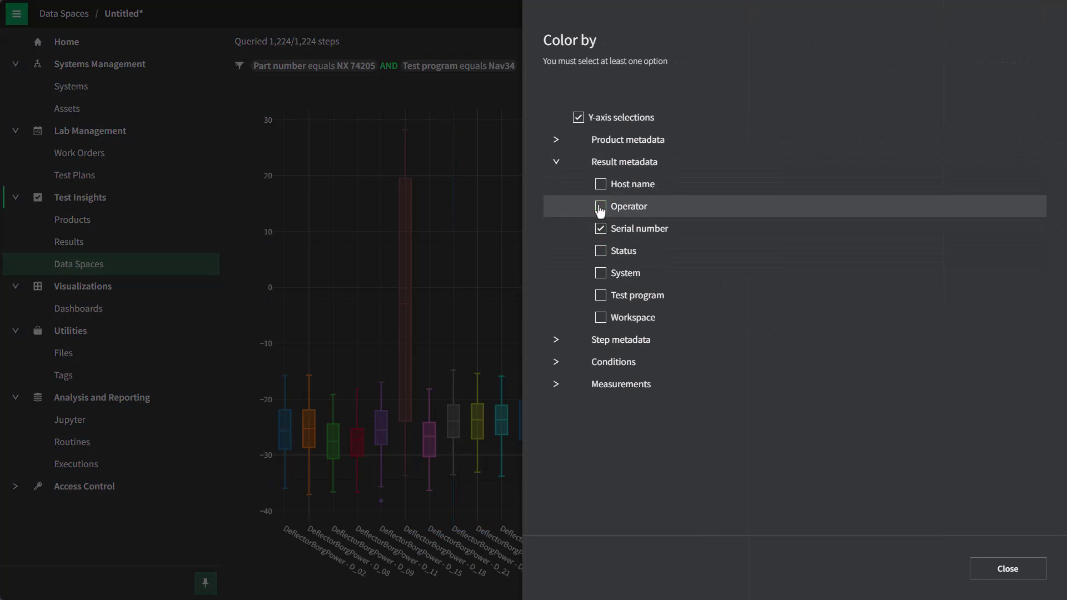
click(600, 206)
click(1007, 568)
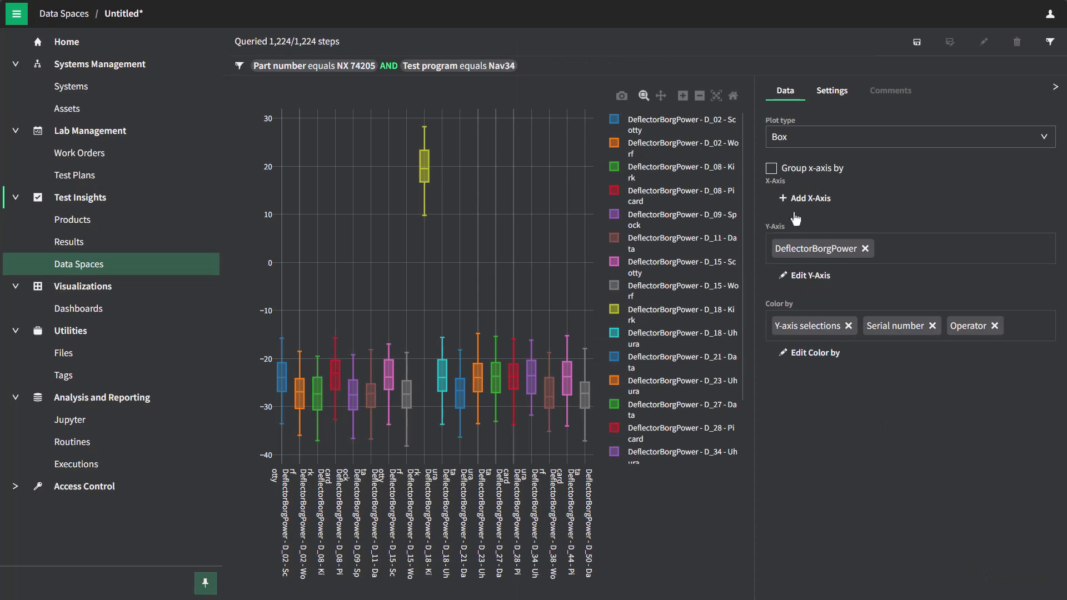
click(848, 325)
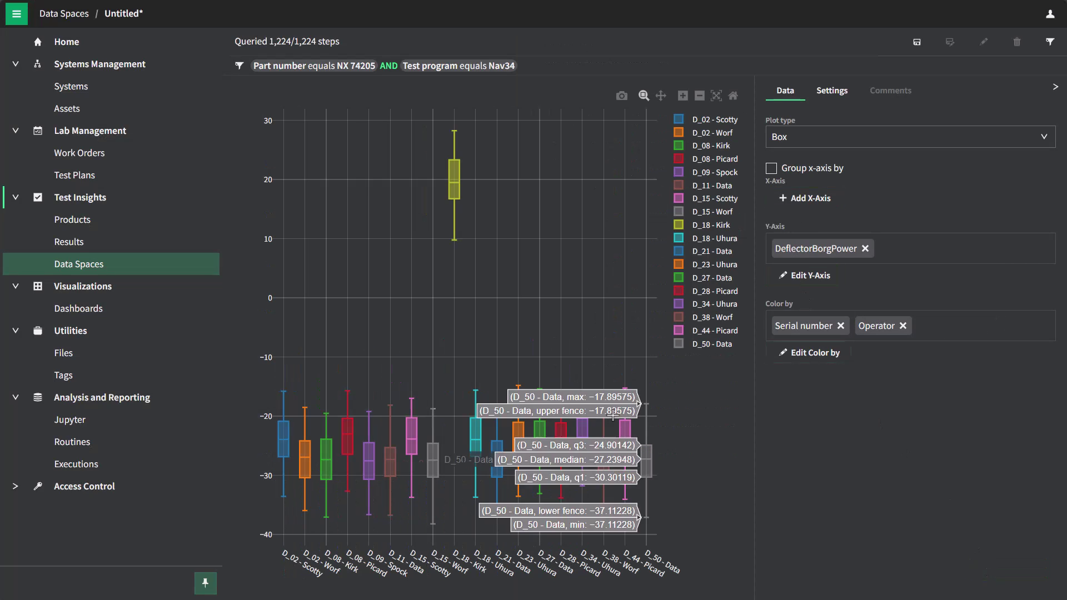